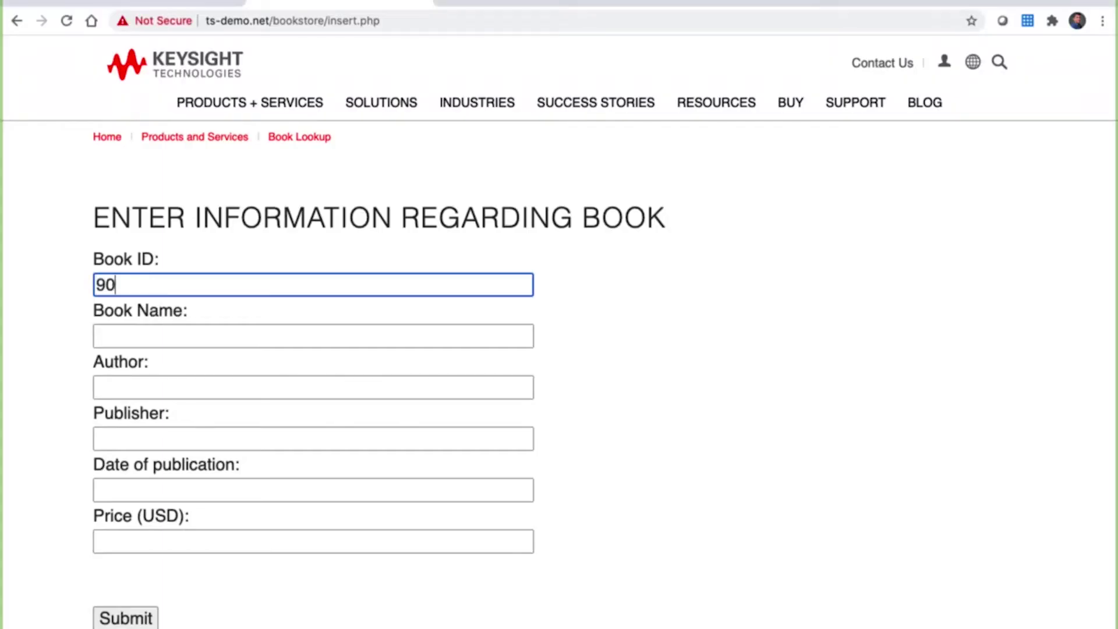
Step: Submit book 9001 'Book 9001' by Author 9001, Publisher 9001, dated 1999, priced 19.99
{"action": "key", "text": "Tab"}
{"action": "type", "text": "Book 9001"}
{"action": "key", "text": "Tab"}
{"action": "type", "text": "Author 9001"}
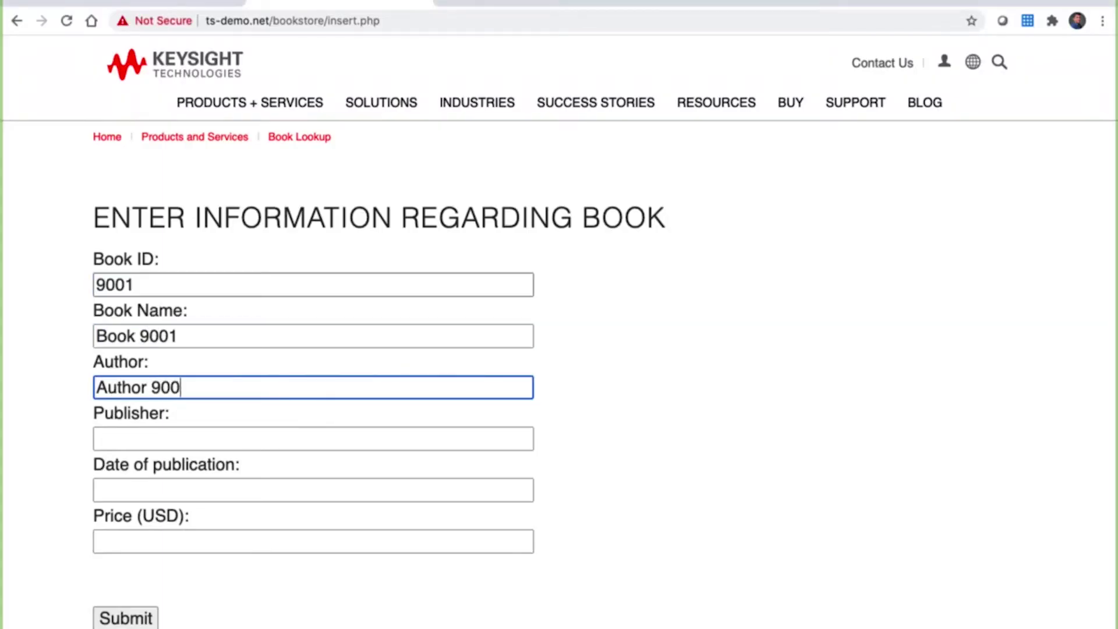
{"action": "key", "text": "Tab"}
{"action": "type", "text": "Publisher 9001"}
{"action": "key", "text": "Tab"}
{"action": "type", "text": "1999"}
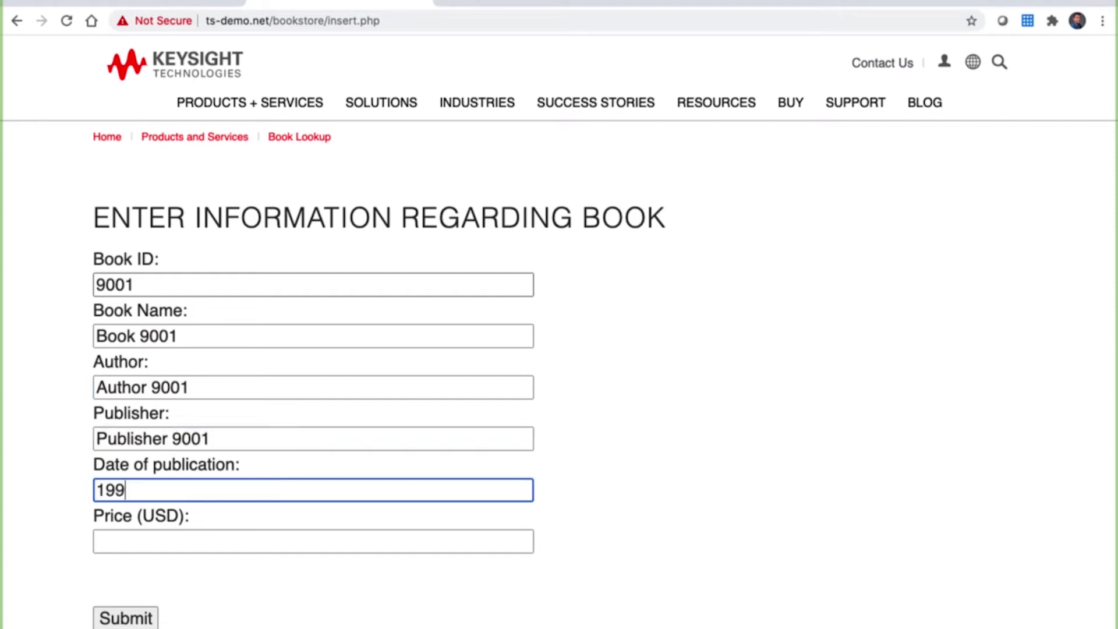
{"action": "key", "text": "Tab"}
{"action": "type", "text": "19.99"}
{"action": "left_click", "coordinate": [135, 619]}
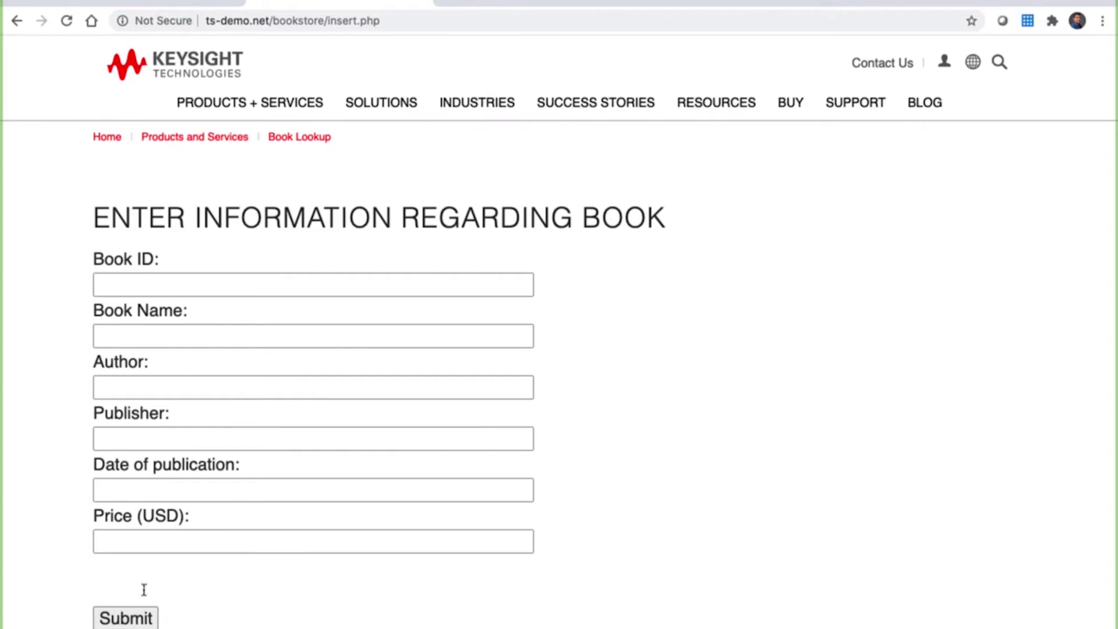
Step: Look up Book ID 9001 to check its saved details, then return to the Book Entry form
{"action": "left_click", "coordinate": [303, 142]}
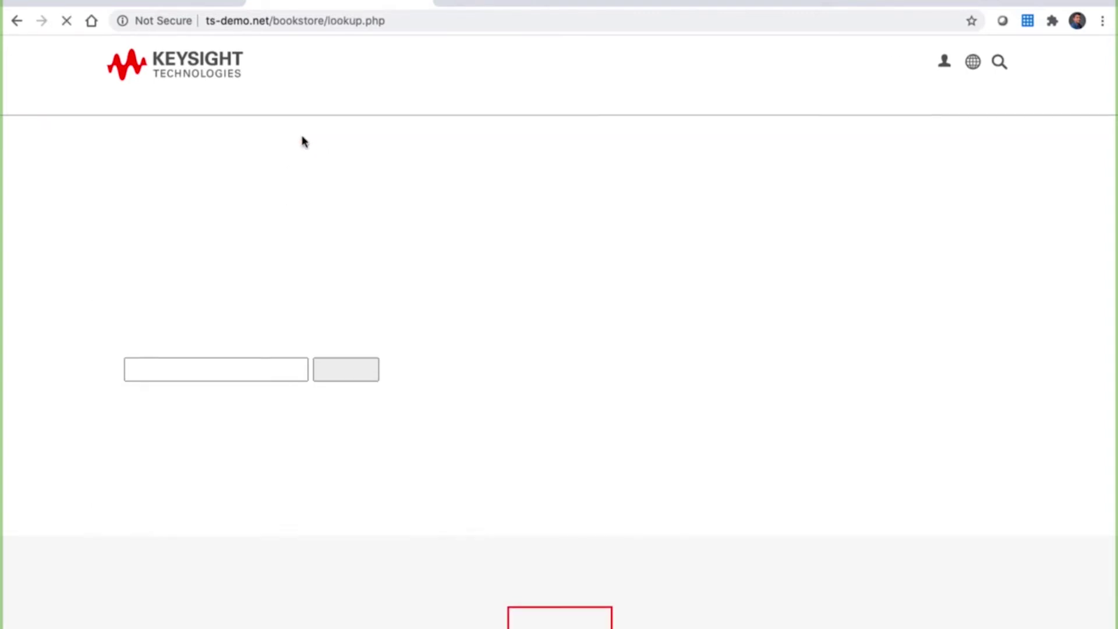
{"action": "left_click", "coordinate": [242, 361]}
{"action": "type", "text": "9001"}
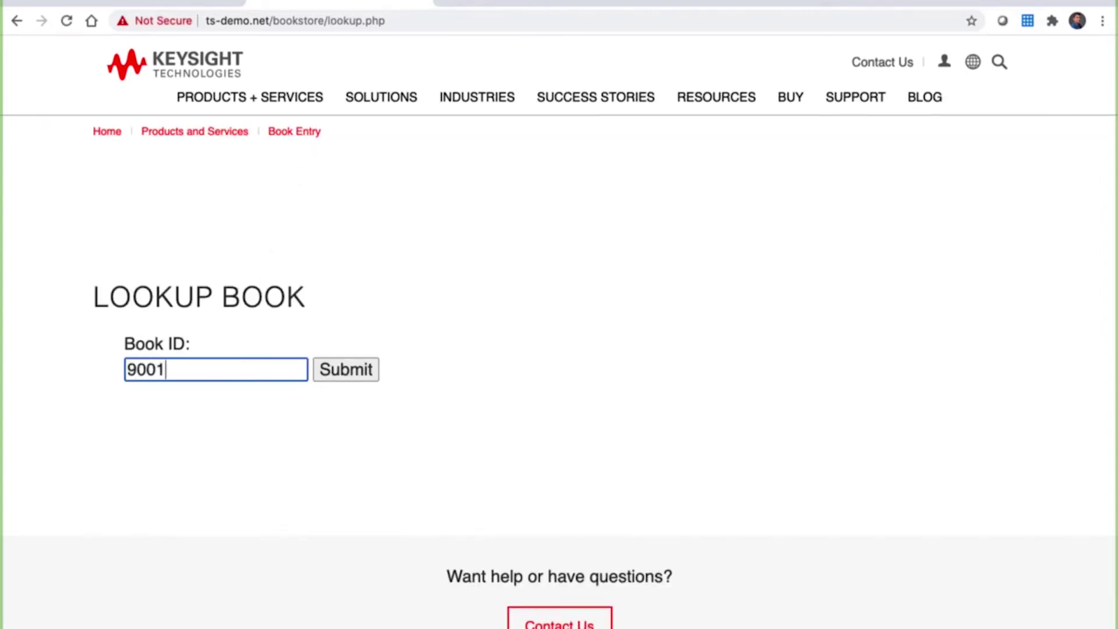
{"action": "left_click", "coordinate": [349, 380]}
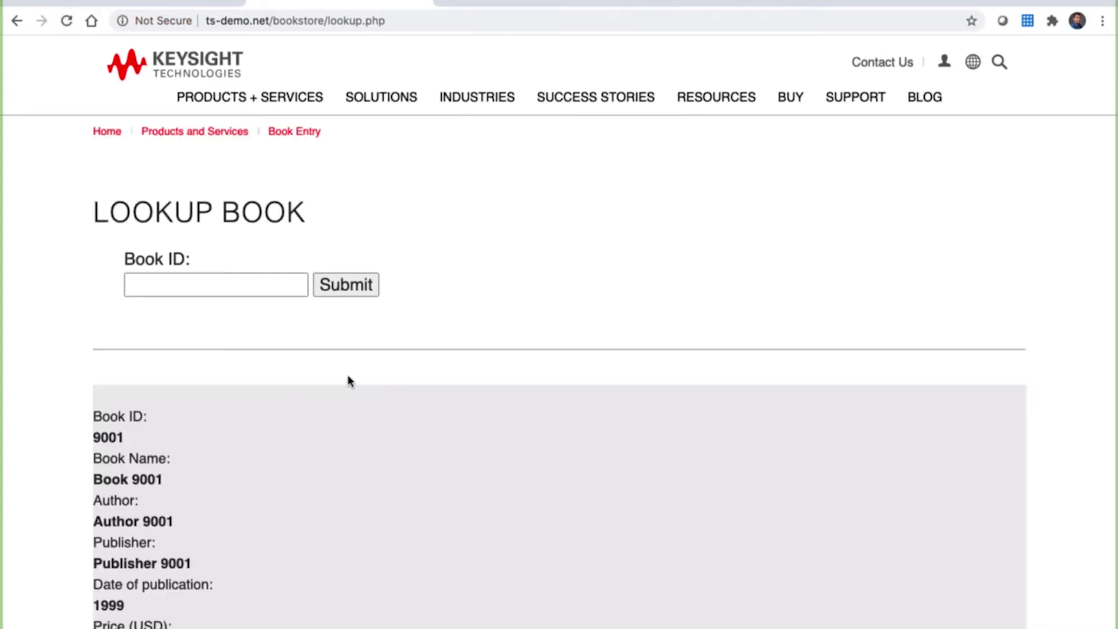
{"action": "scroll", "coordinate": [349, 381], "scroll_direction": "down", "scroll_amount": 3}
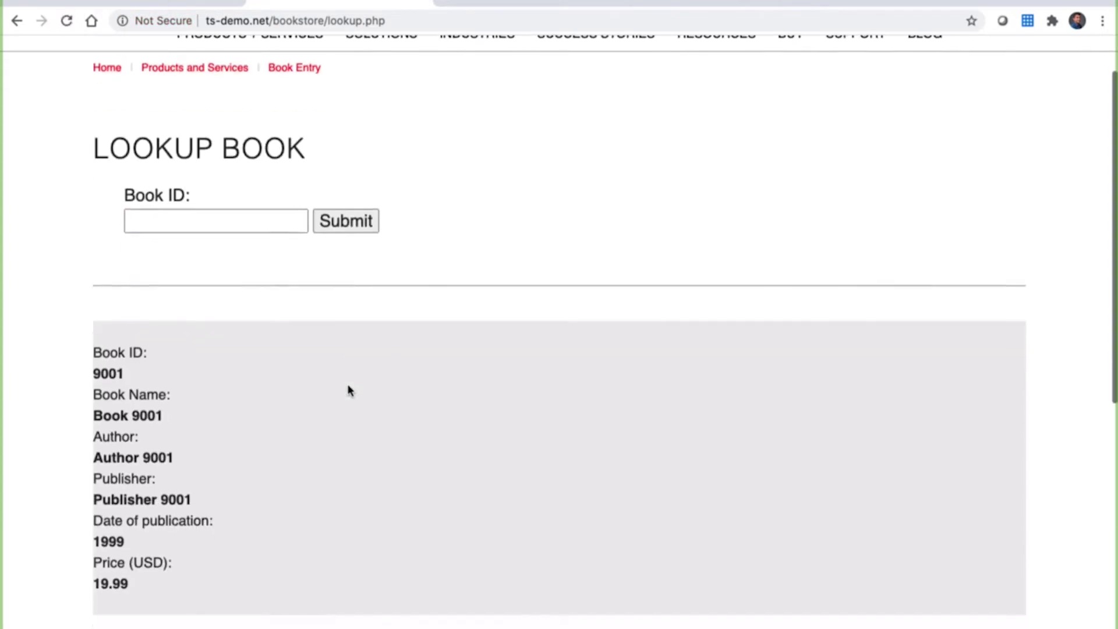
{"action": "scroll", "coordinate": [350, 390], "scroll_direction": "up", "scroll_amount": 2}
{"action": "scroll", "coordinate": [349, 390], "scroll_direction": "up", "scroll_amount": 1}
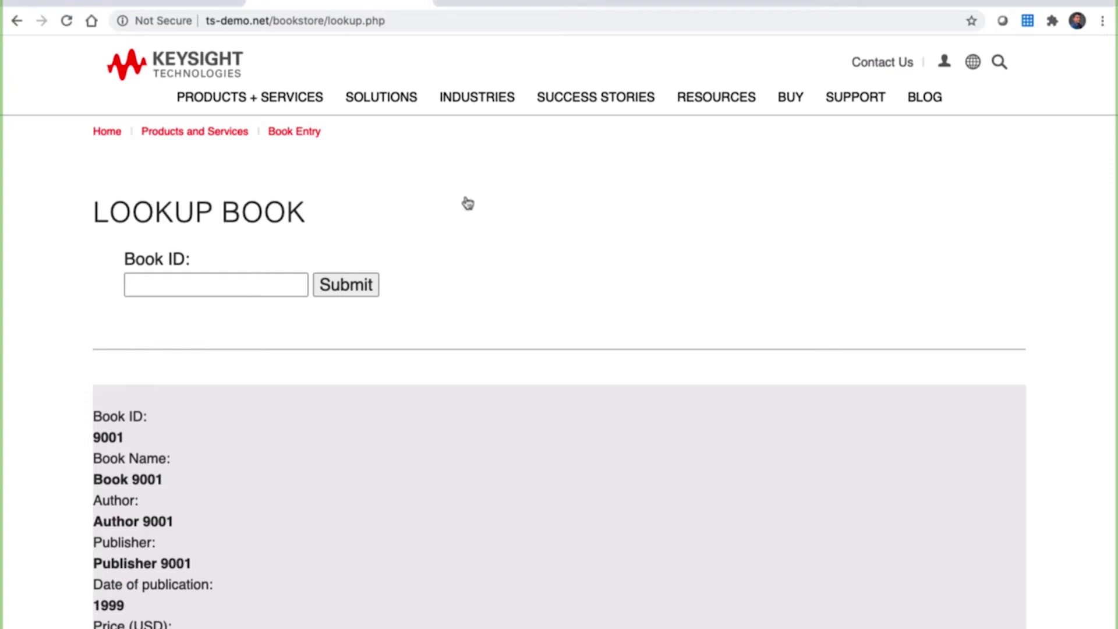
{"action": "left_click", "coordinate": [282, 135]}
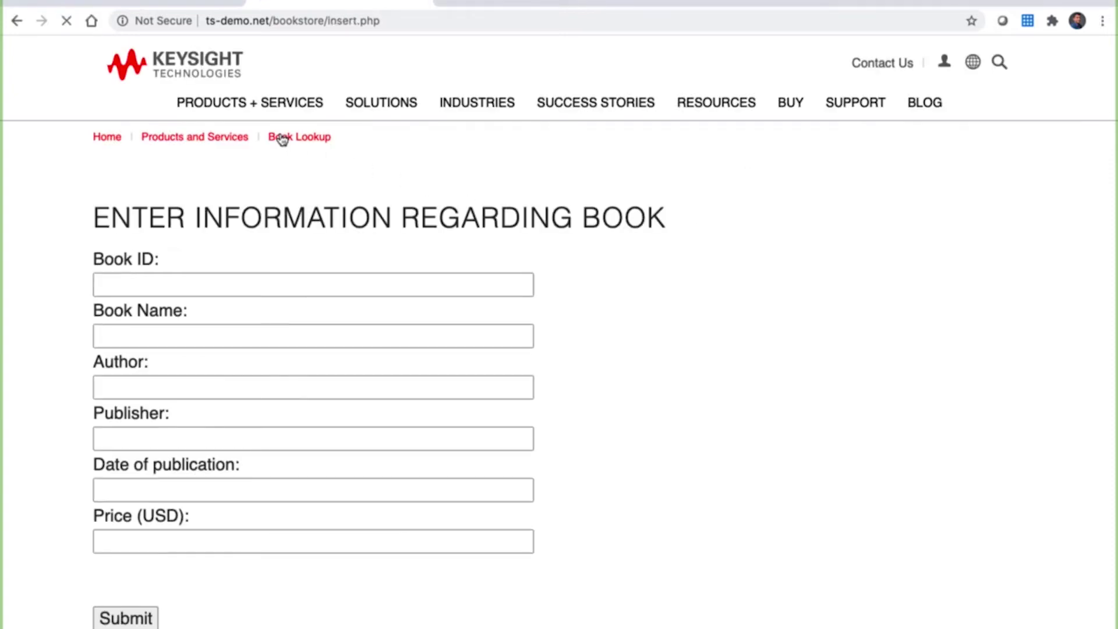
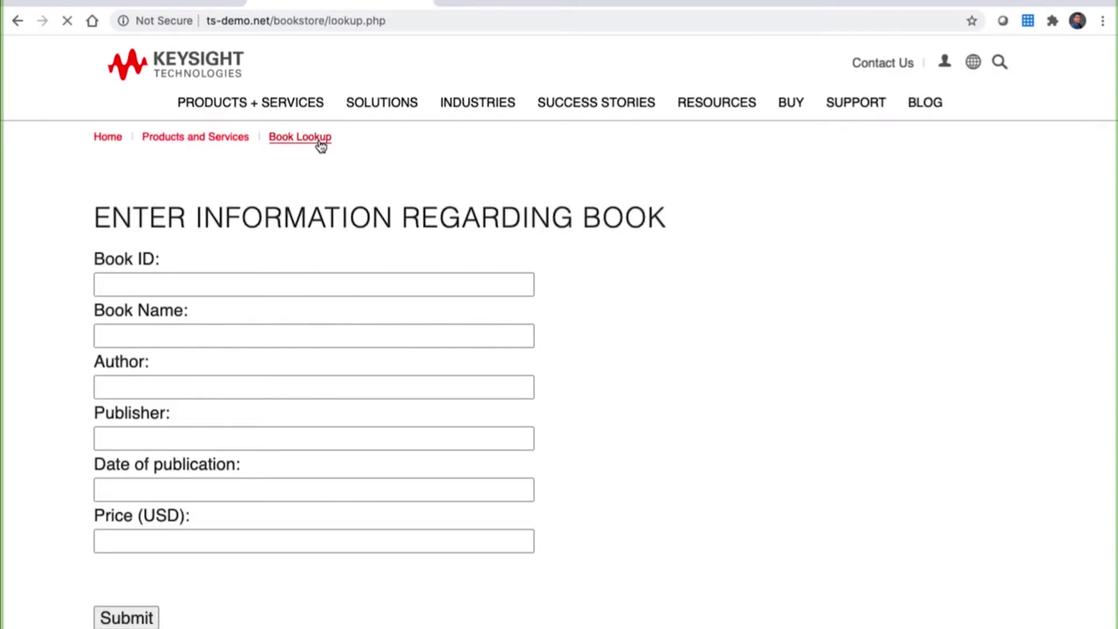
Step: Look up Book ID 9002 on the Bookstore's Book Lookup page
{"action": "left_click", "coordinate": [266, 370]}
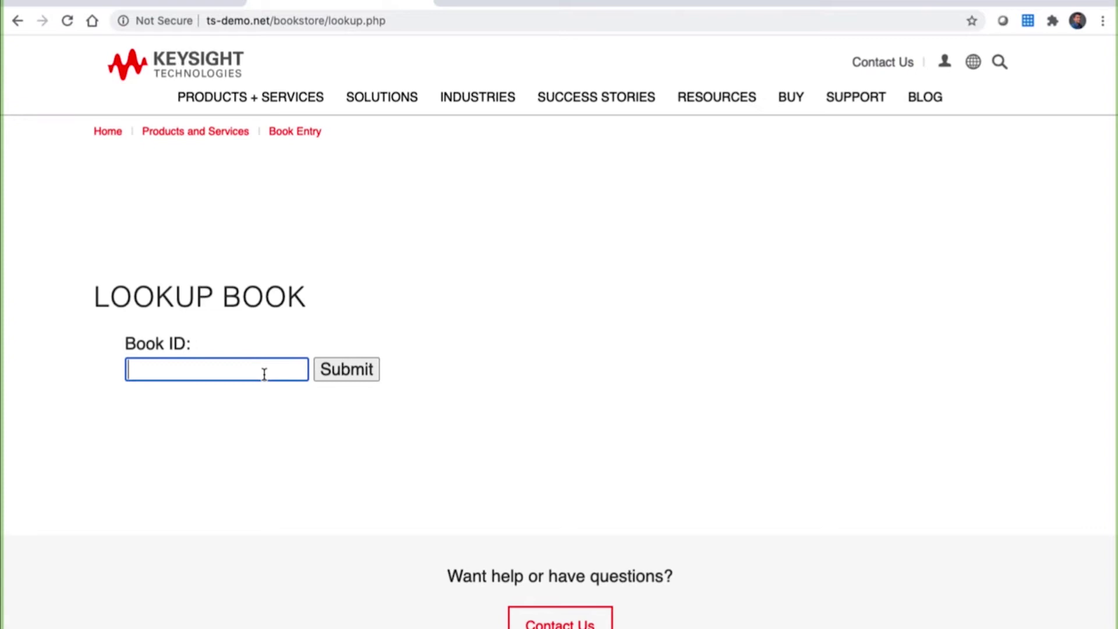
{"action": "type", "text": "9002"}
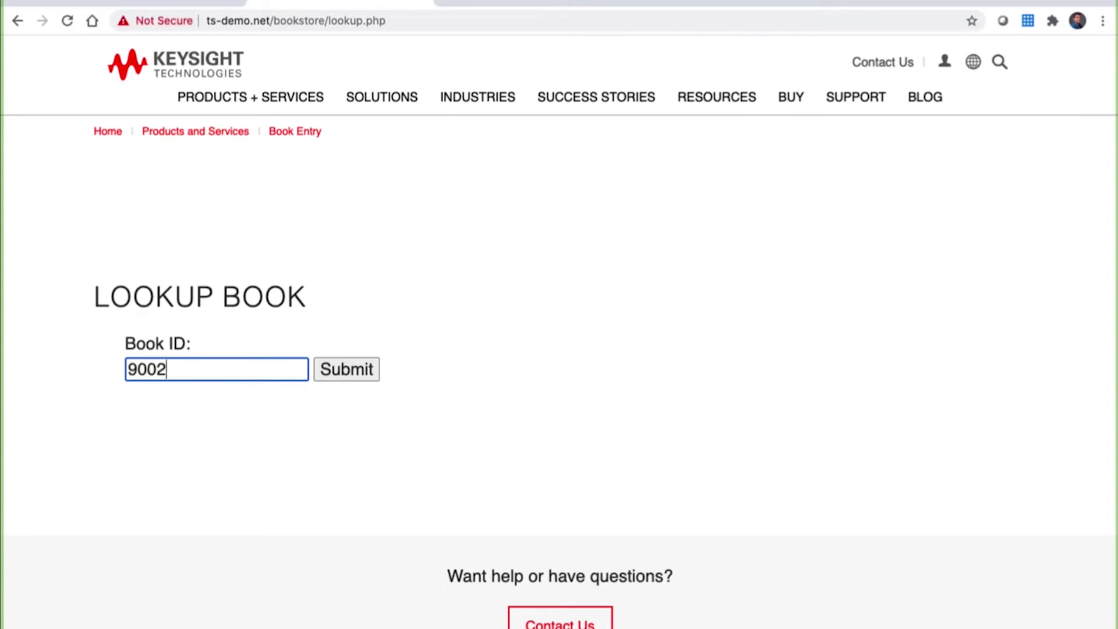
{"action": "left_click", "coordinate": [338, 377]}
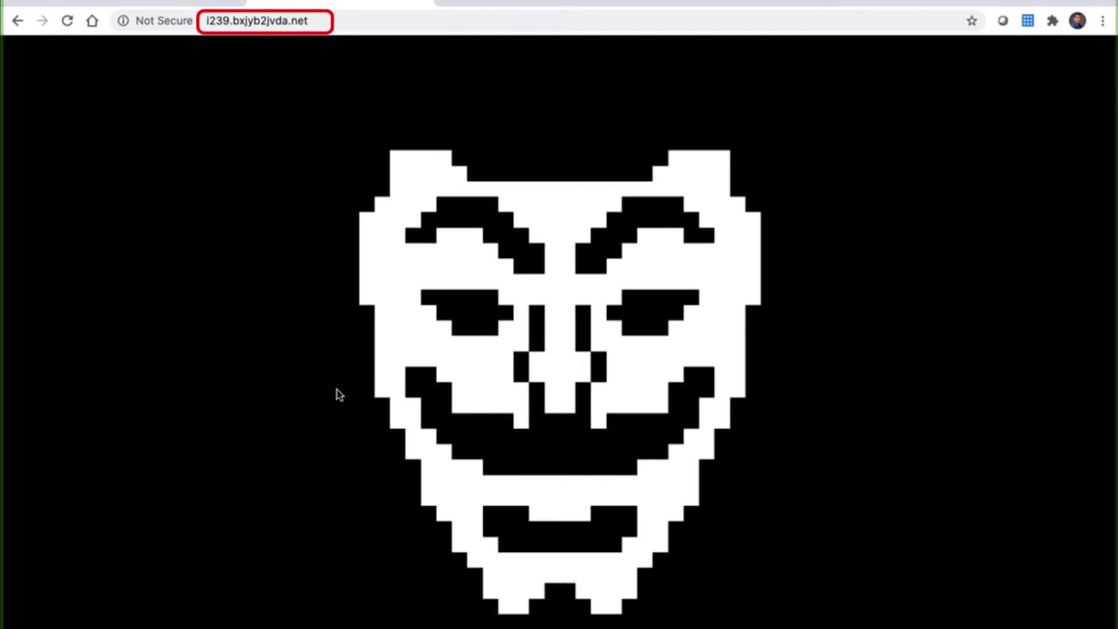
Step: Run the ApplicationGatewayFirewallLog query in Azure Logs, then return to the portal Home page
{"action": "left_click", "coordinate": [124, 3]}
{"action": "key", "text": "shift+Return"}
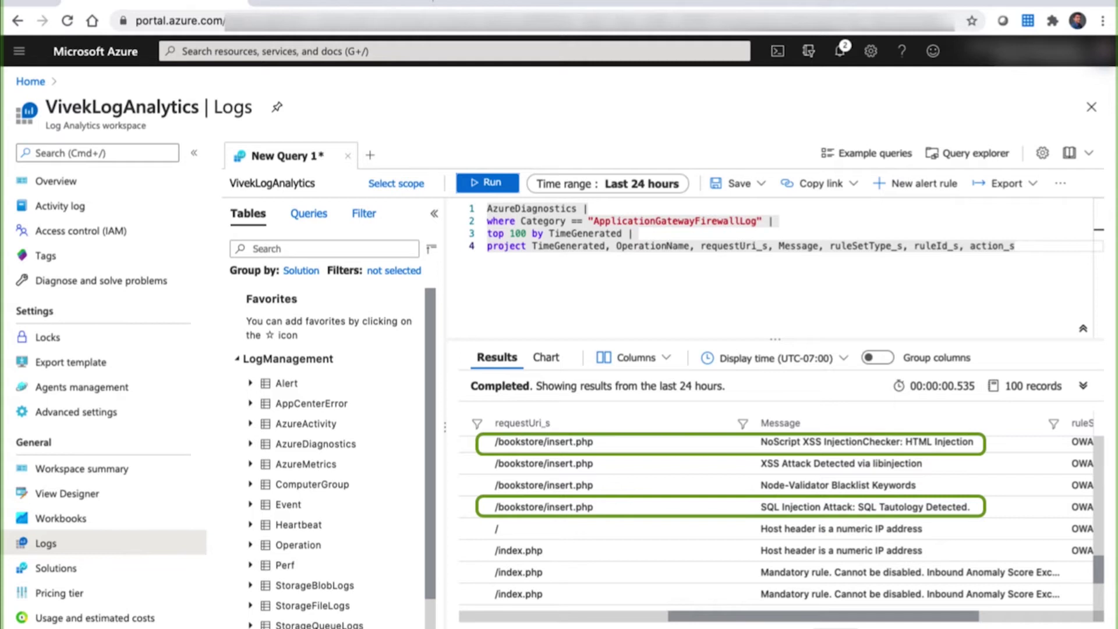
{"action": "left_click", "coordinate": [23, 83]}
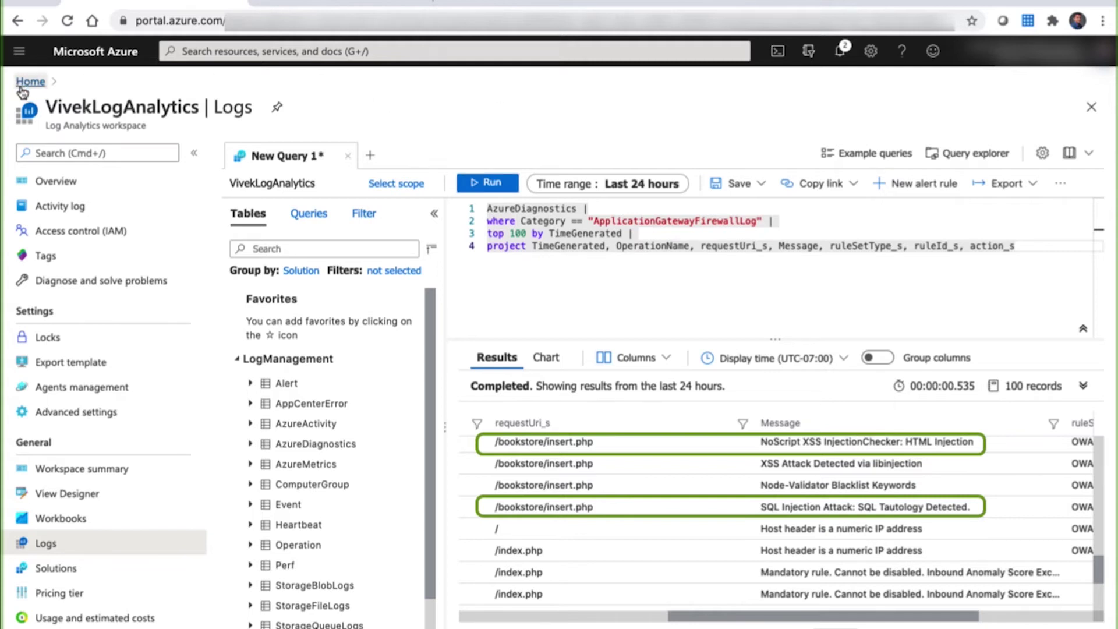
Step: Open the WAFv2 policy's managed rules and scroll through the enabled OWASP_3.1 rule groups
{"action": "left_click", "coordinate": [181, 342]}
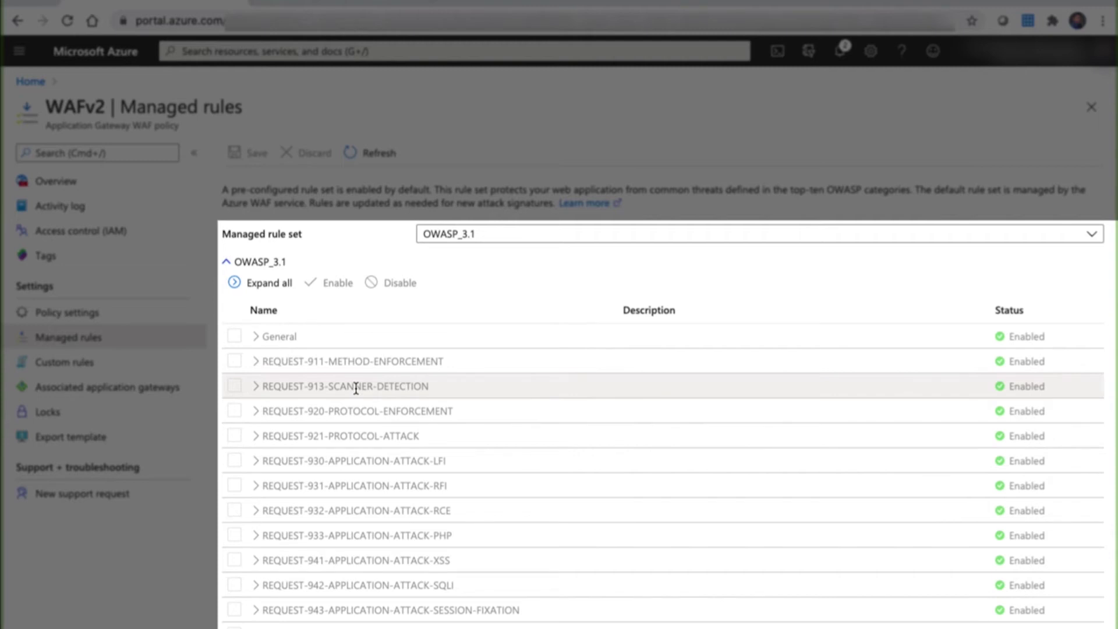
{"action": "scroll", "coordinate": [504, 439], "scroll_direction": "down", "scroll_amount": 1}
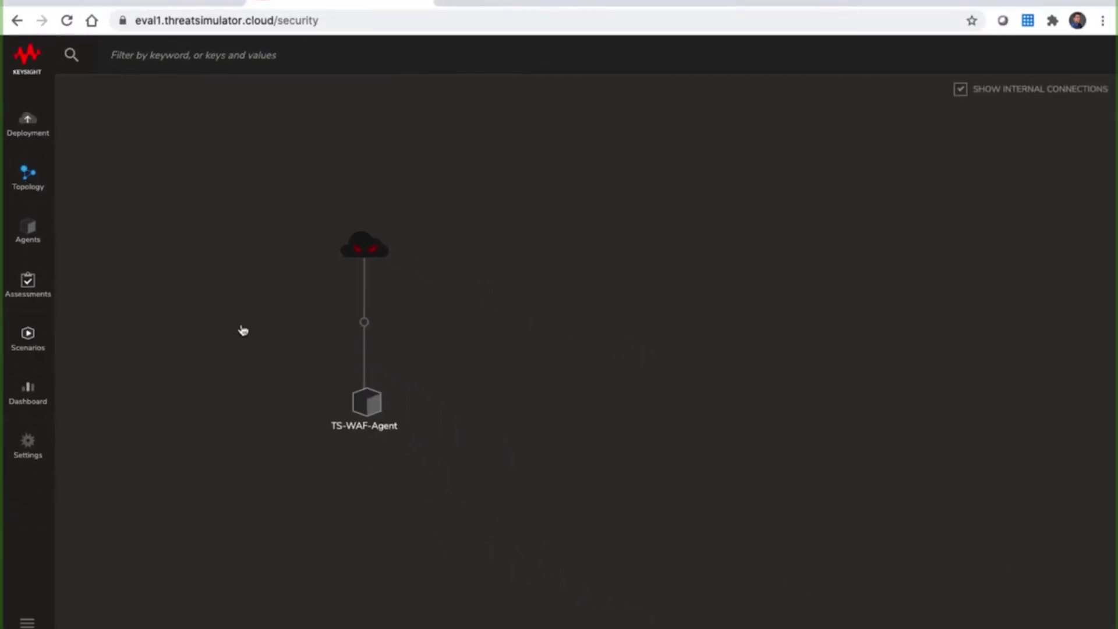
Step: Check TS-WAF-Agent's details, then save its load balancer settings for ts-demo.net over HTTP port 80
{"action": "left_click", "coordinate": [368, 407]}
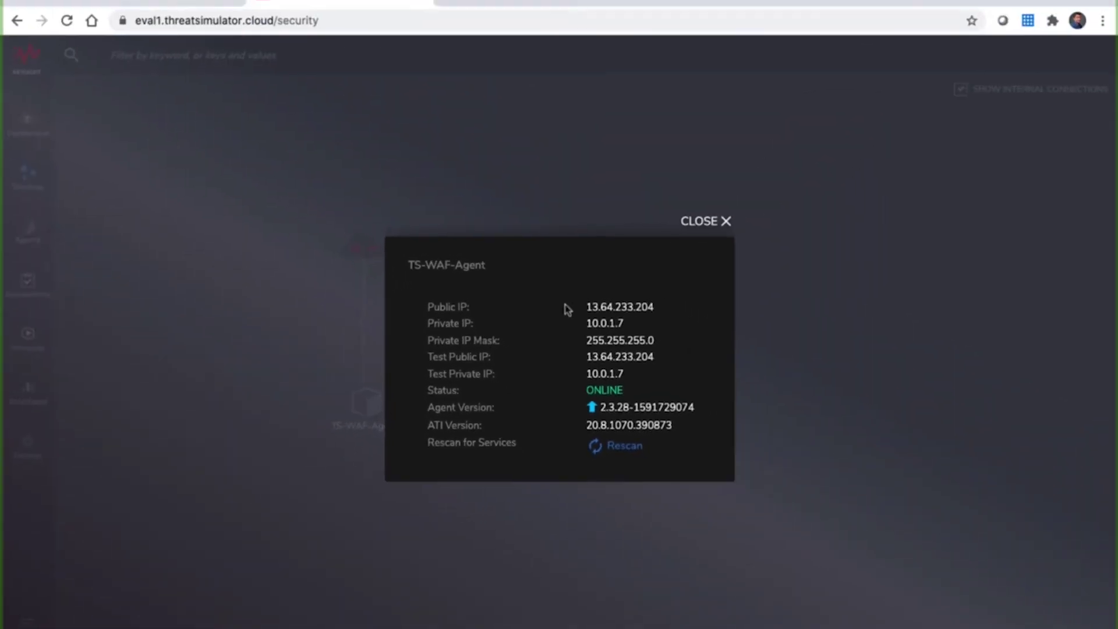
{"action": "left_click", "coordinate": [722, 221]}
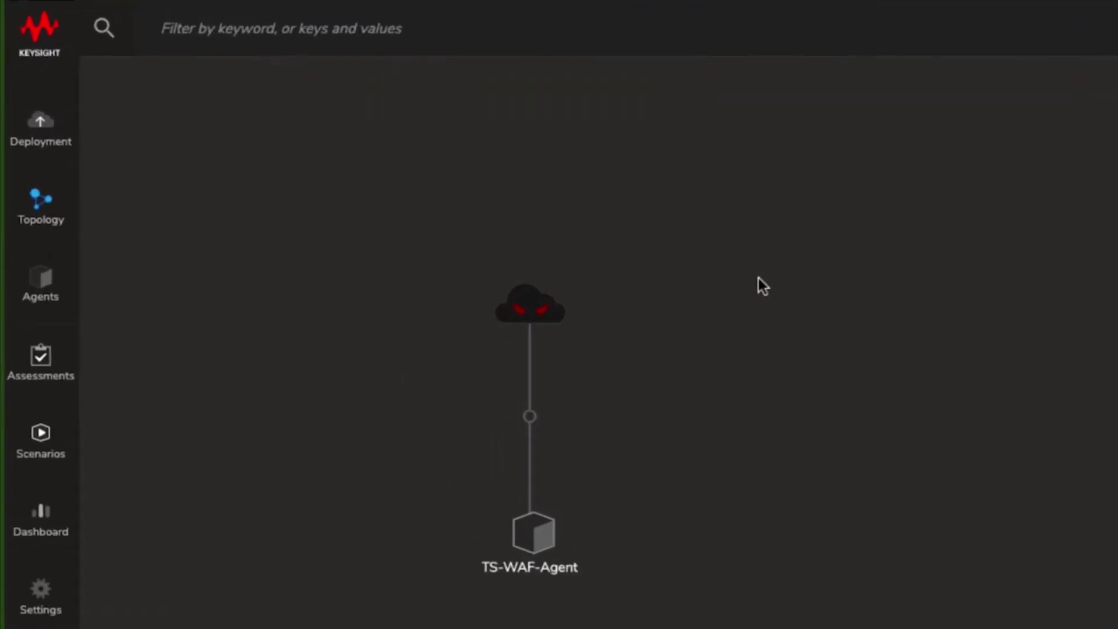
{"action": "left_click", "coordinate": [27, 233]}
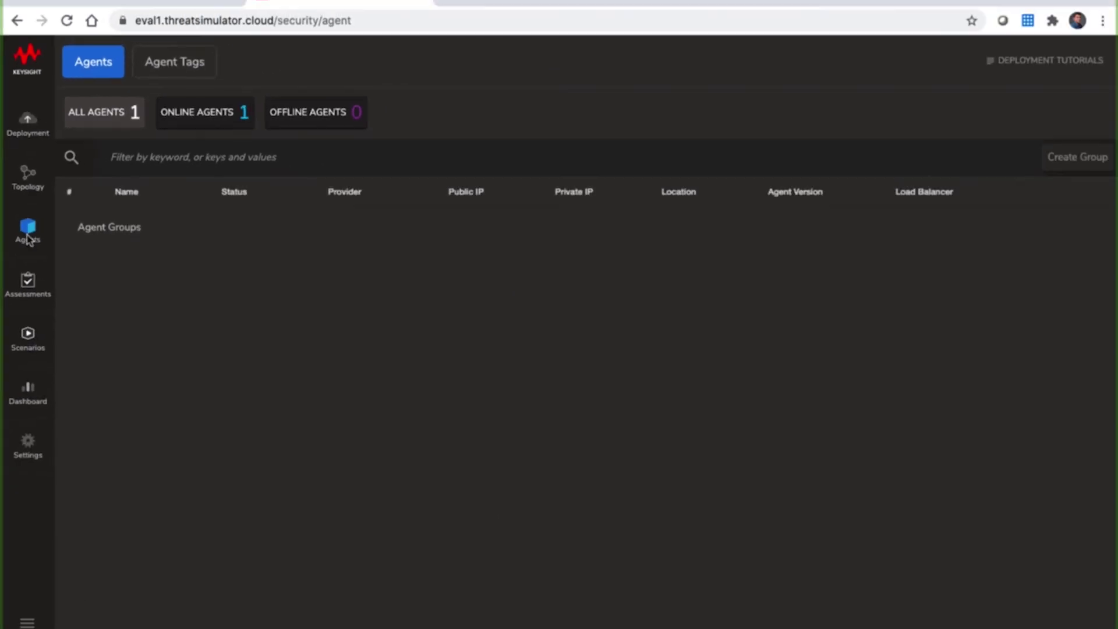
{"action": "left_click", "coordinate": [1025, 343]}
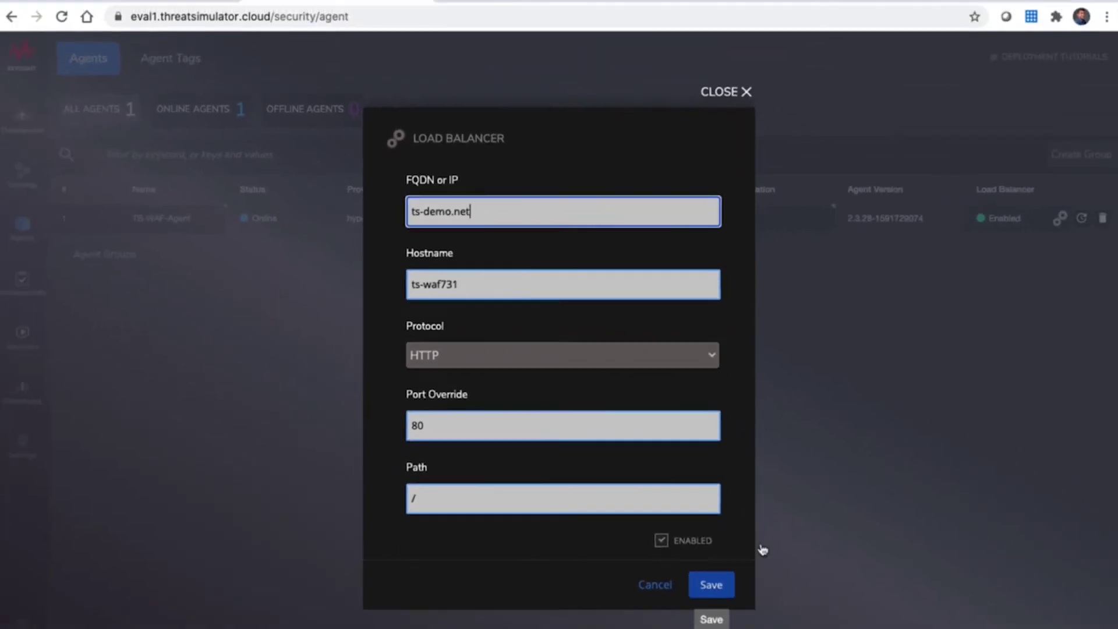
{"action": "left_click", "coordinate": [721, 587]}
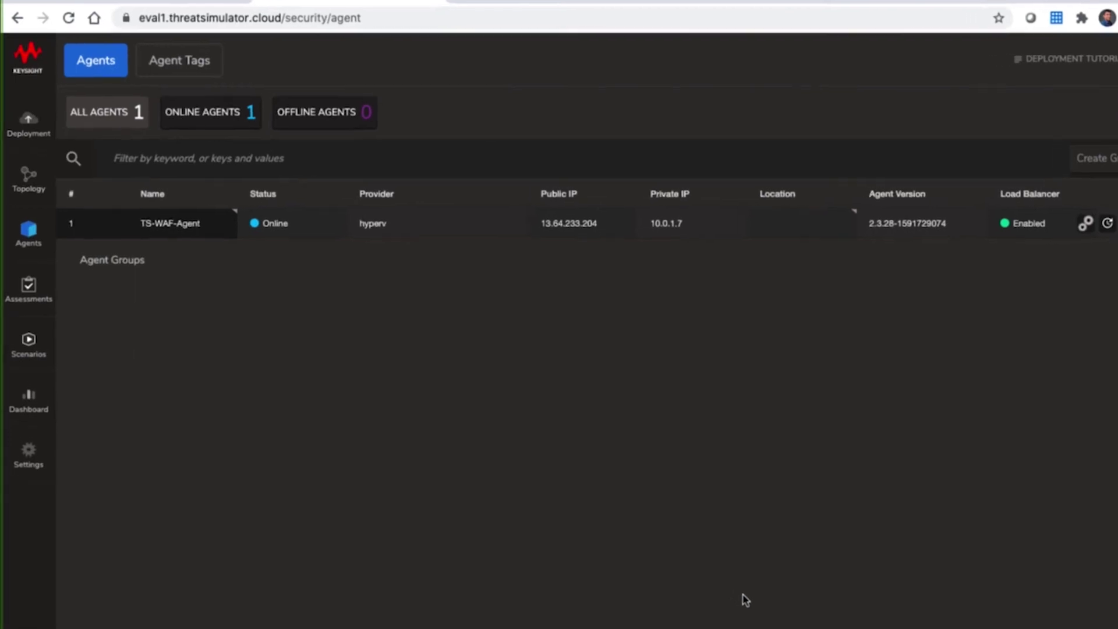
Step: Filter the assessments list by the keyword 'Web Application Security'
{"action": "left_click", "coordinate": [27, 282]}
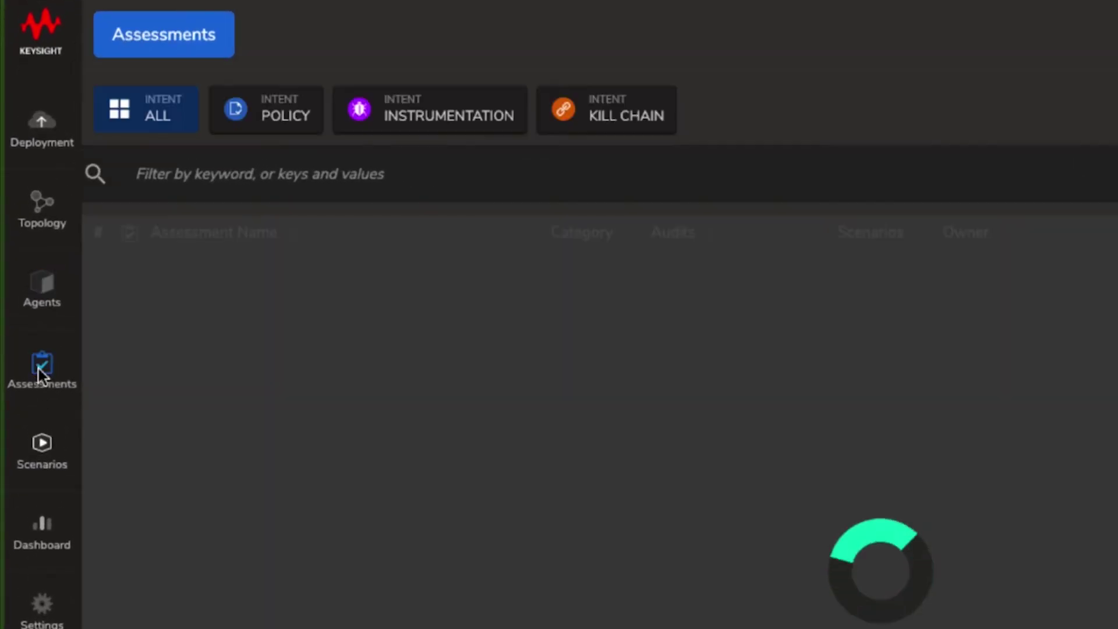
{"action": "left_click", "coordinate": [384, 182]}
{"action": "type", "text": "Web Application Security"}
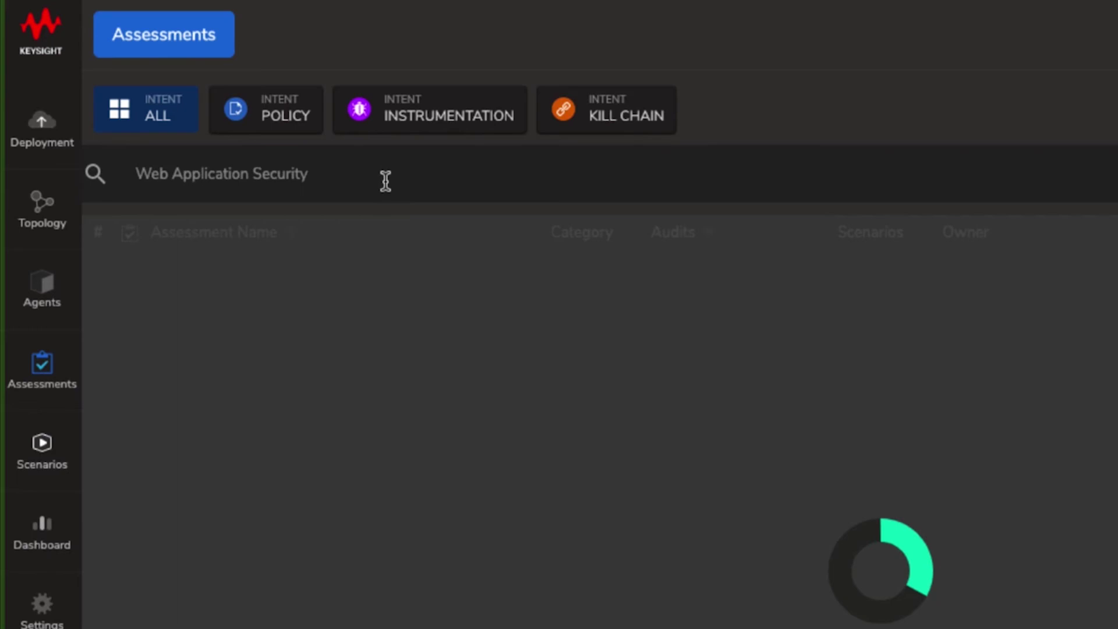
{"action": "key", "text": "Return"}
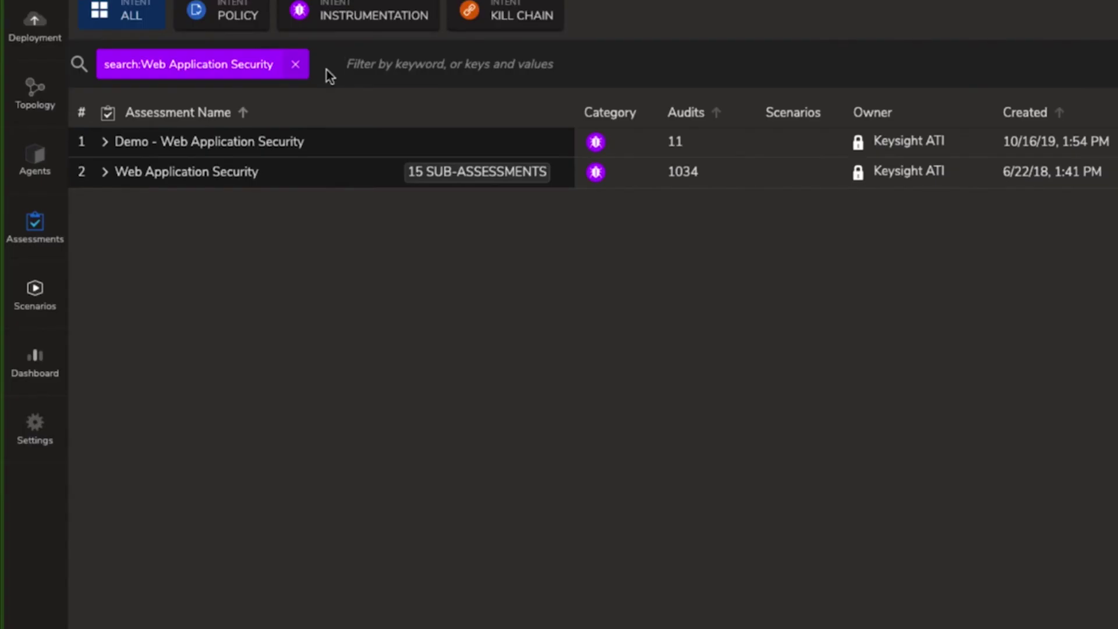
Step: Expand and review the Demo - Web Application Security and Web Application Security assessment details
{"action": "left_click", "coordinate": [83, 220]}
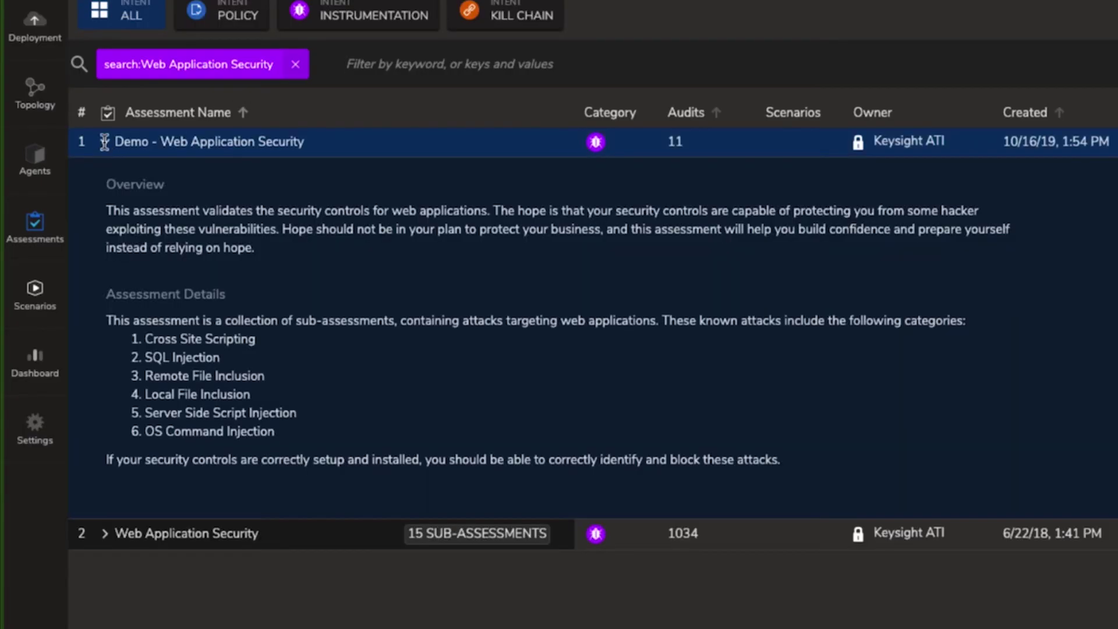
{"action": "left_click", "coordinate": [105, 142]}
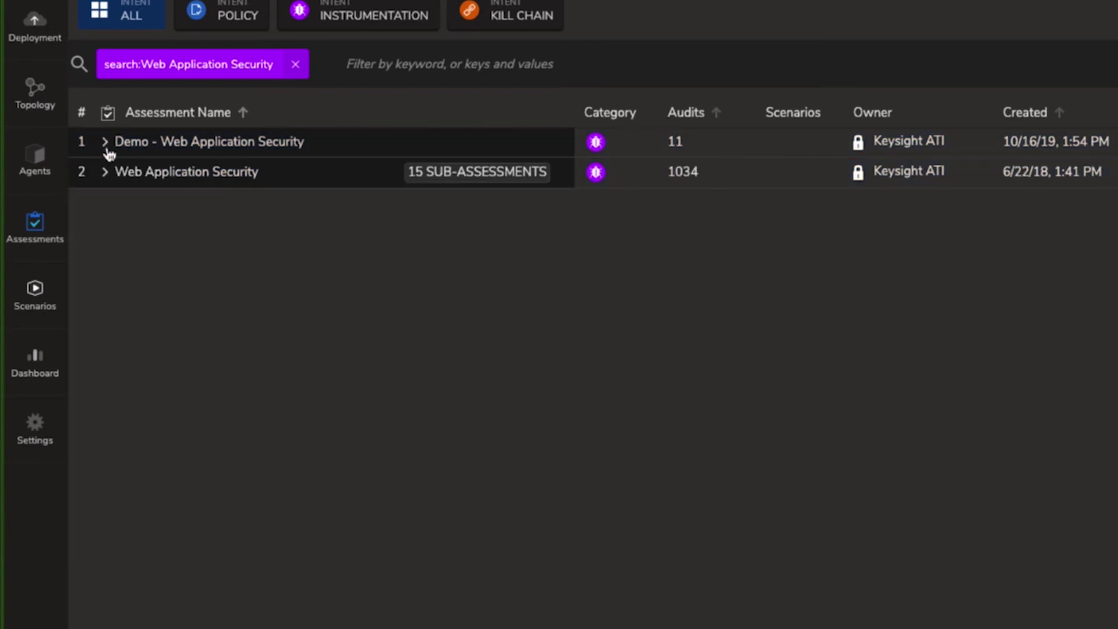
{"action": "left_click", "coordinate": [107, 173]}
{"action": "scroll", "coordinate": [268, 385], "scroll_direction": "down", "scroll_amount": 5}
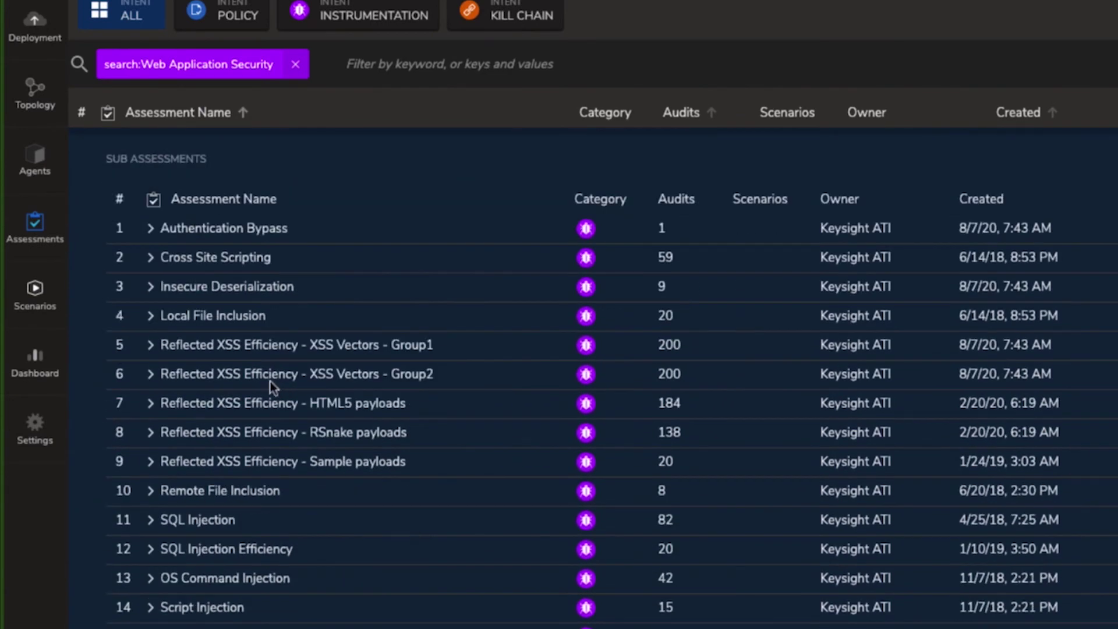
{"action": "scroll", "coordinate": [263, 387], "scroll_direction": "up", "scroll_amount": 5}
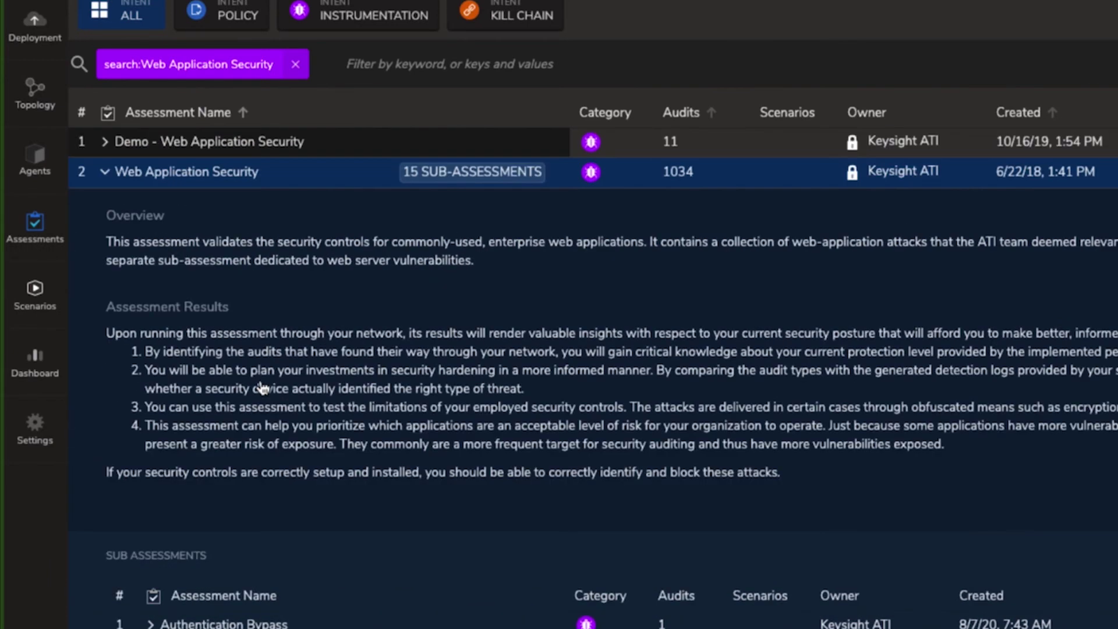
{"action": "left_click", "coordinate": [106, 173]}
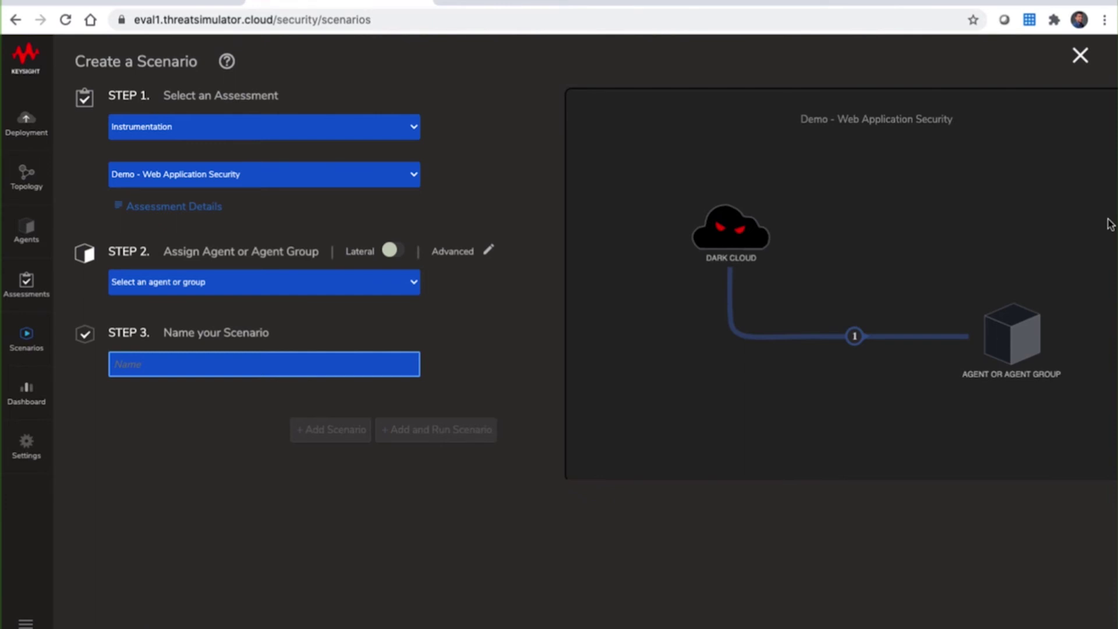
{"action": "left_click", "coordinate": [155, 2]}
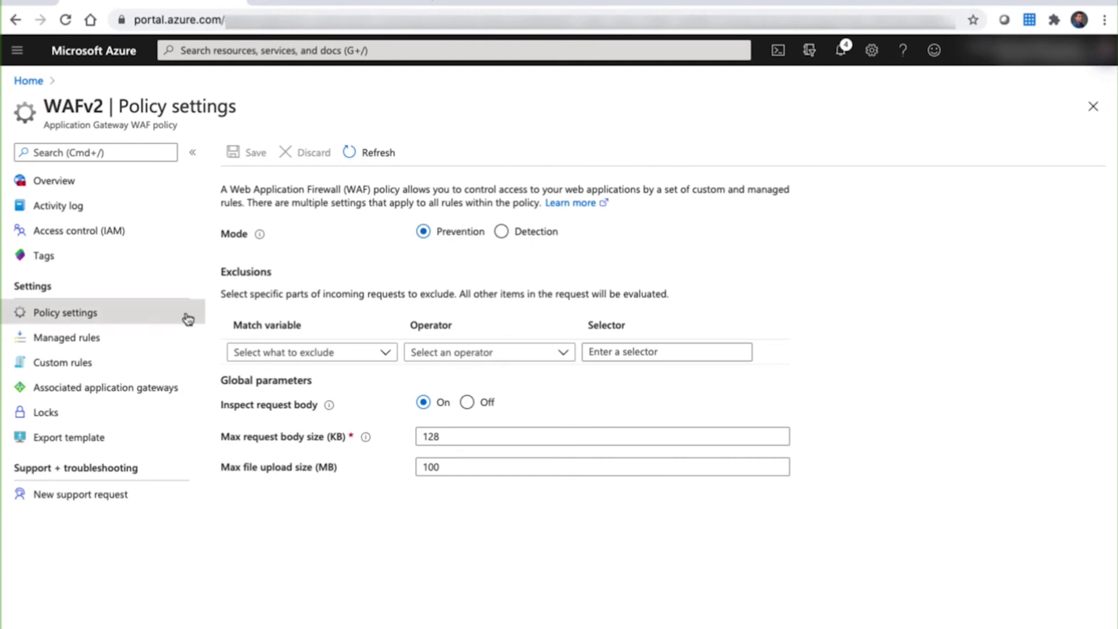
{"action": "left_click", "coordinate": [94, 341]}
{"action": "scroll", "coordinate": [425, 340], "scroll_direction": "down", "scroll_amount": 1}
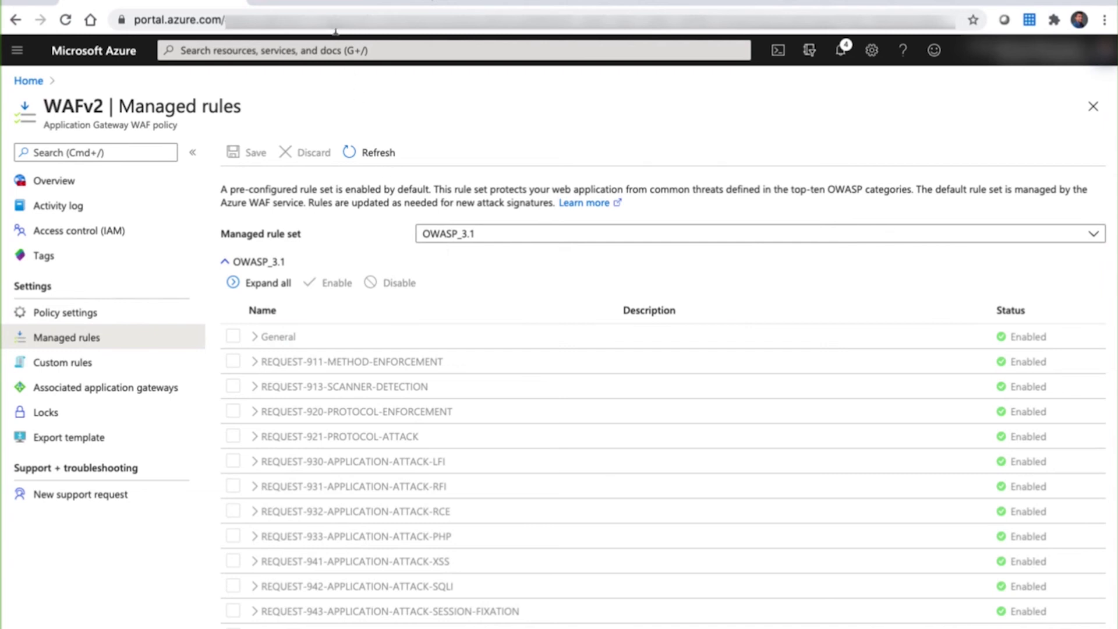
{"action": "left_click", "coordinate": [324, 3]}
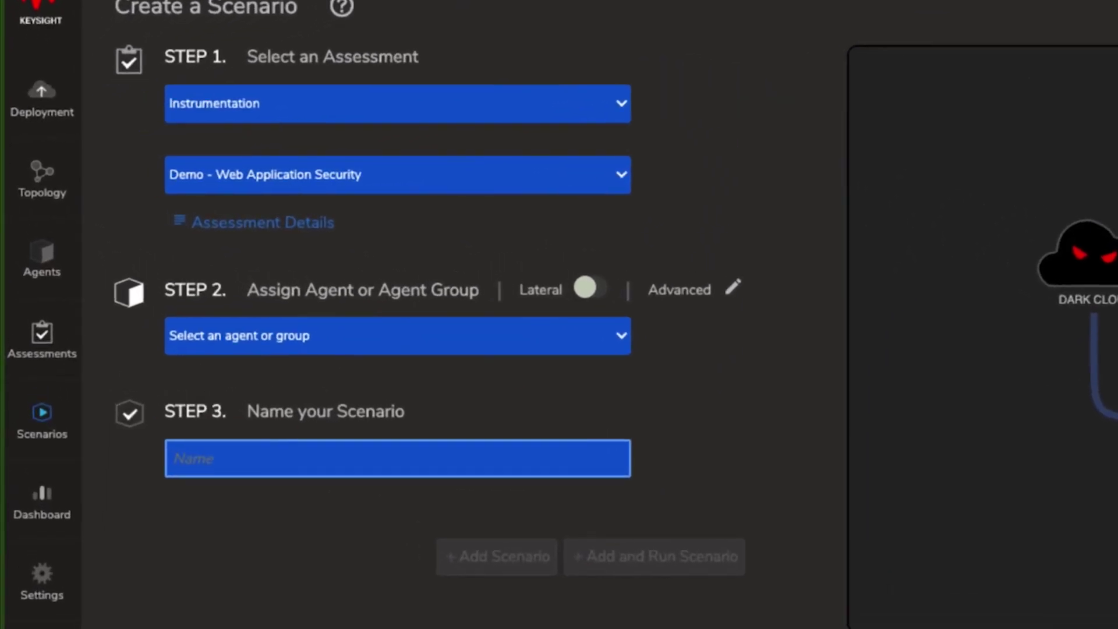
Step: Create the OWASP-Demo scenario on TS-WAF-Agent and run it immediately
{"action": "left_click", "coordinate": [436, 341]}
{"action": "left_click", "coordinate": [425, 353]}
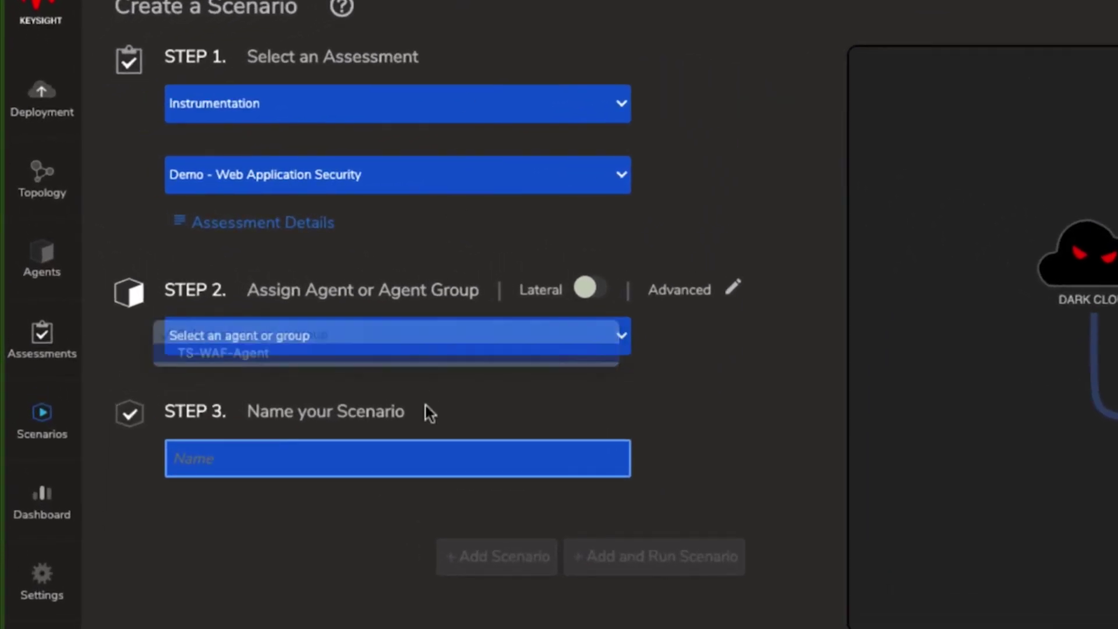
{"action": "left_click", "coordinate": [431, 459]}
{"action": "type", "text": "O"}
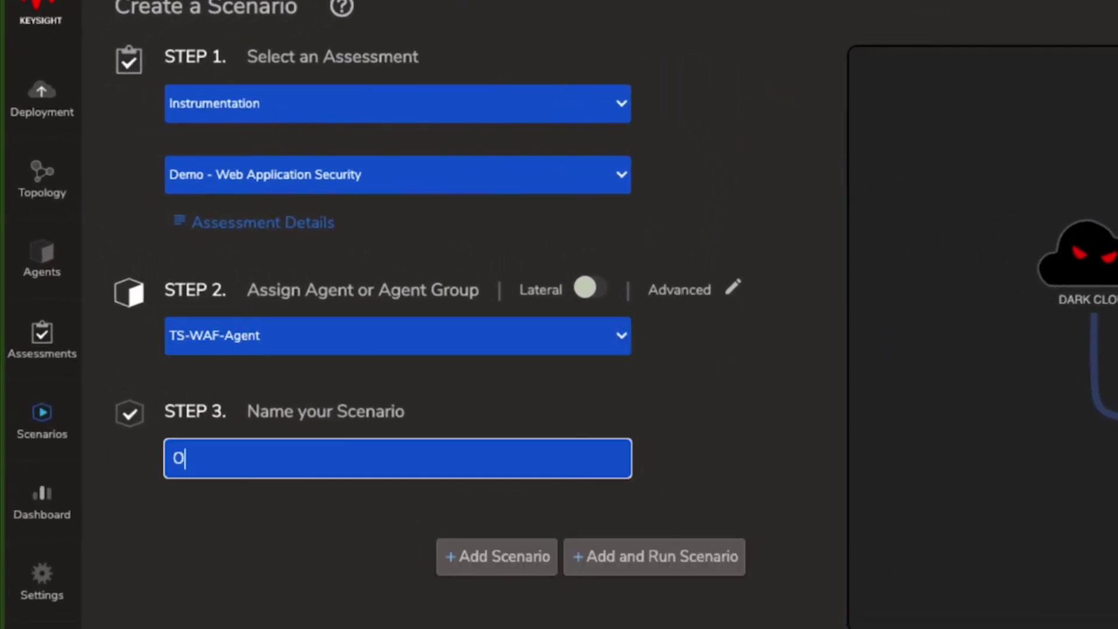
{"action": "type", "text": "WASP-Demo"}
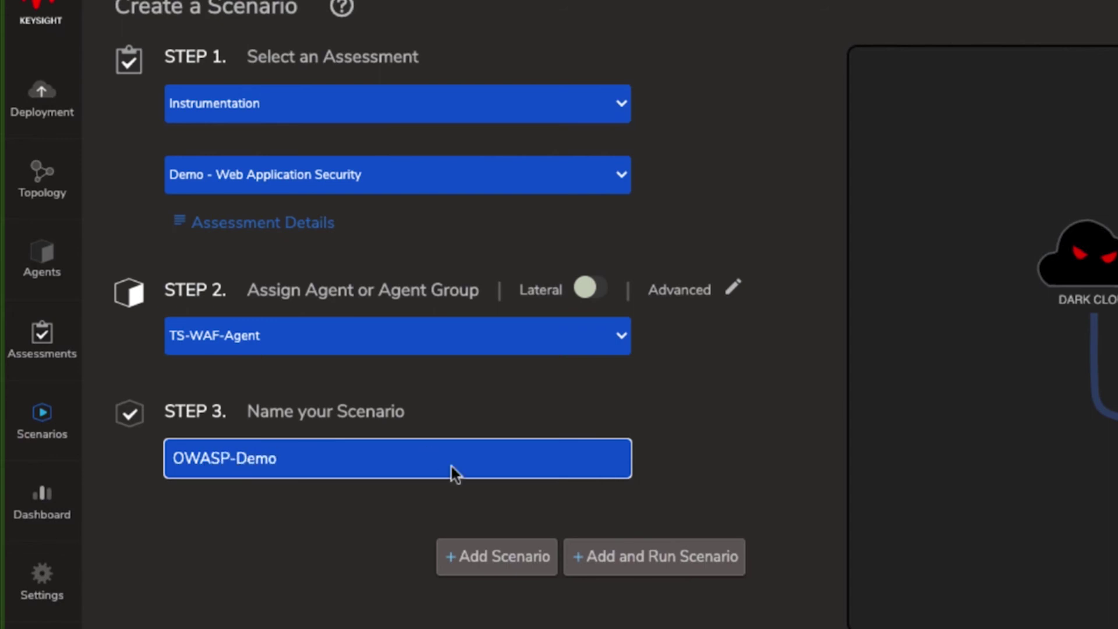
{"action": "left_click", "coordinate": [673, 553]}
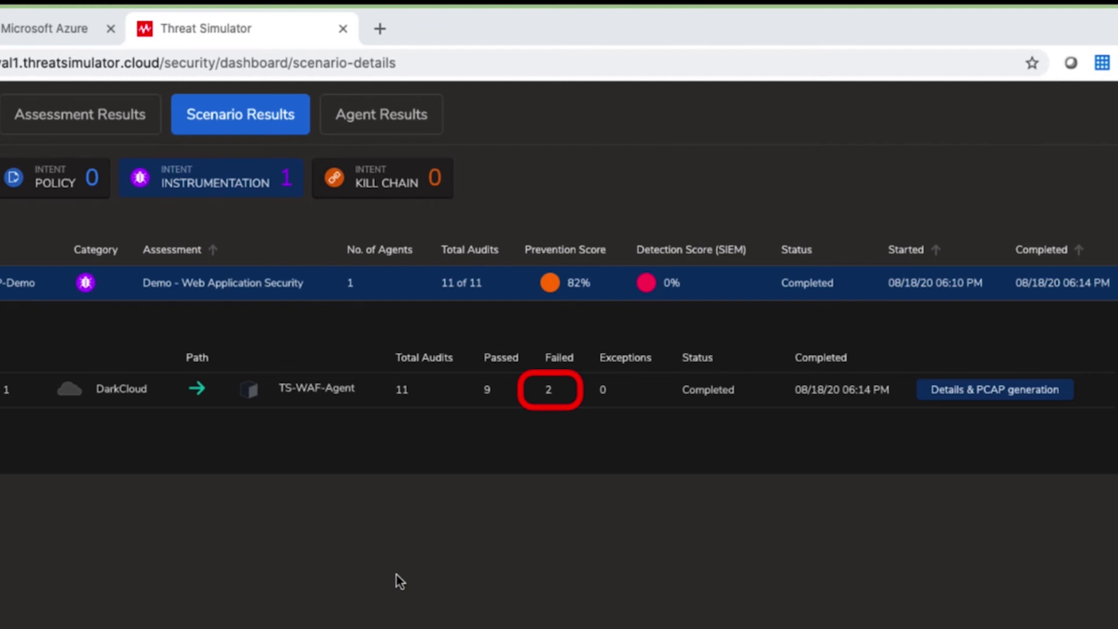
Step: Open the run's audit details and highlight the REQUEST-931, 933 and 942 rule tags in Recommendations
{"action": "left_click", "coordinate": [1029, 392]}
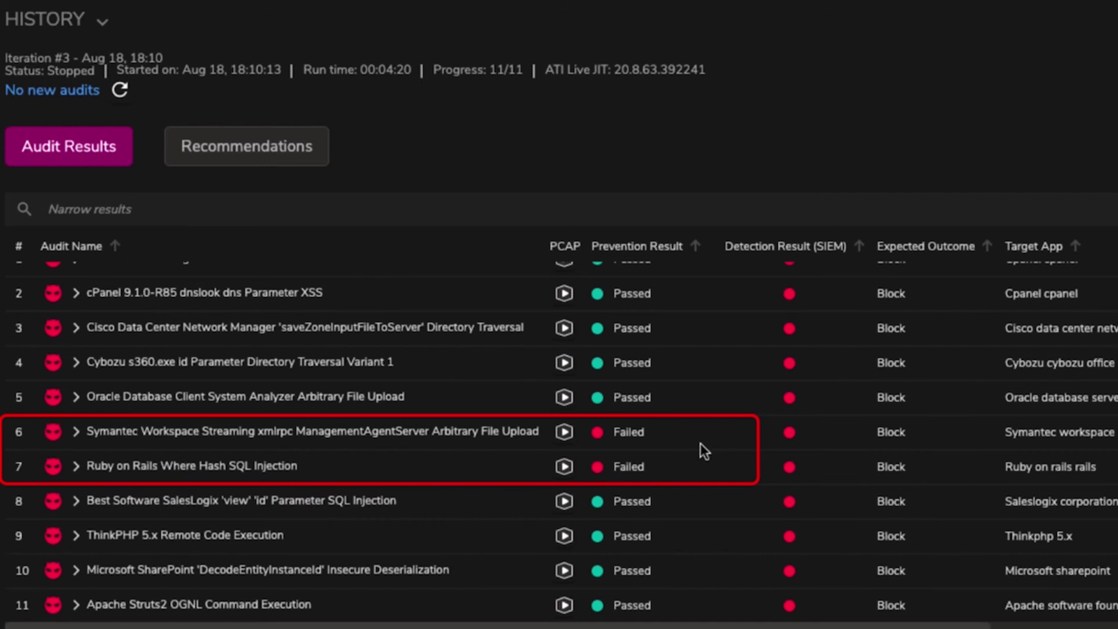
{"action": "left_click", "coordinate": [282, 157]}
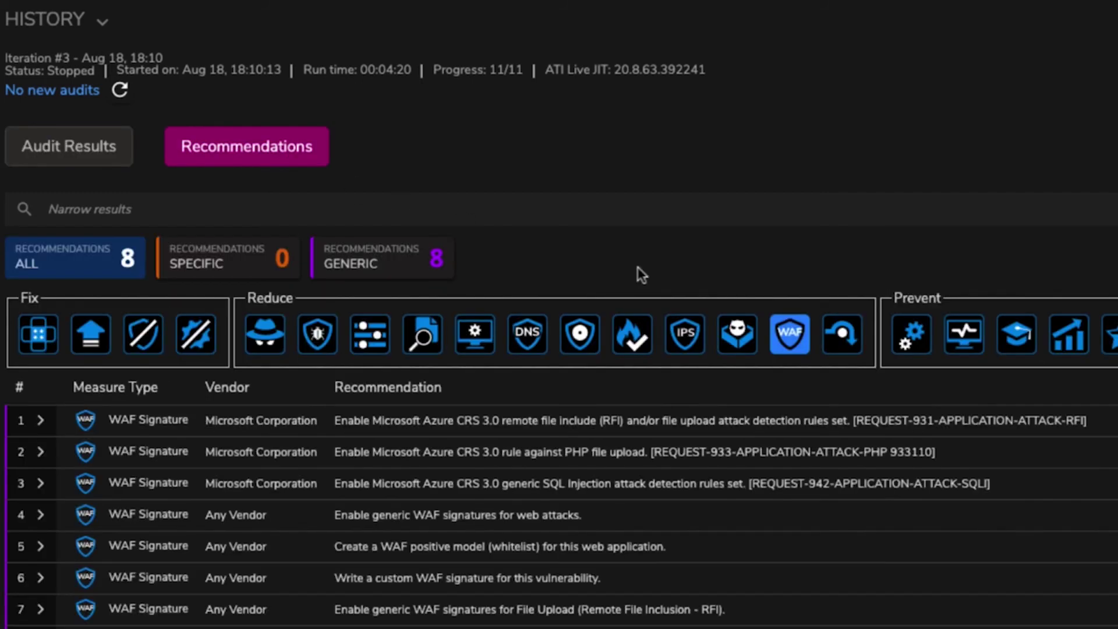
{"action": "left_click_drag", "start_coordinate": [1087, 420], "coordinate": [841, 420]}
{"action": "left_click_drag", "start_coordinate": [937, 452], "coordinate": [645, 456]}
{"action": "left_click_drag", "start_coordinate": [992, 483], "coordinate": [749, 475]}
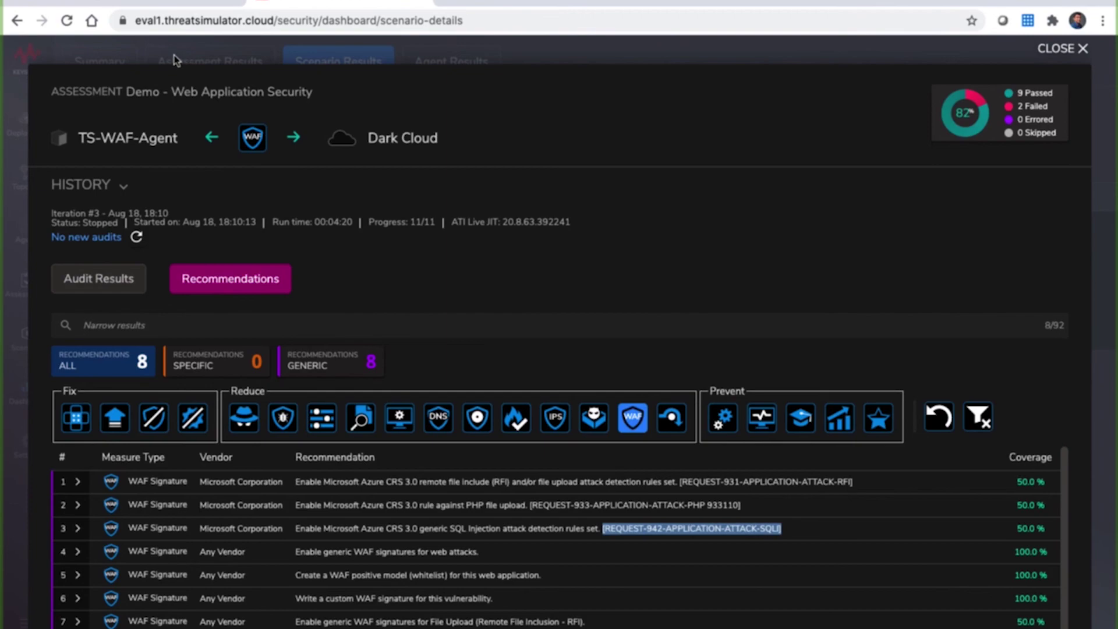
Step: Scroll through the Application Gateway firewall log results in the Log Analytics workspace, then return to Threat Simulator
{"action": "left_click", "coordinate": [165, 3]}
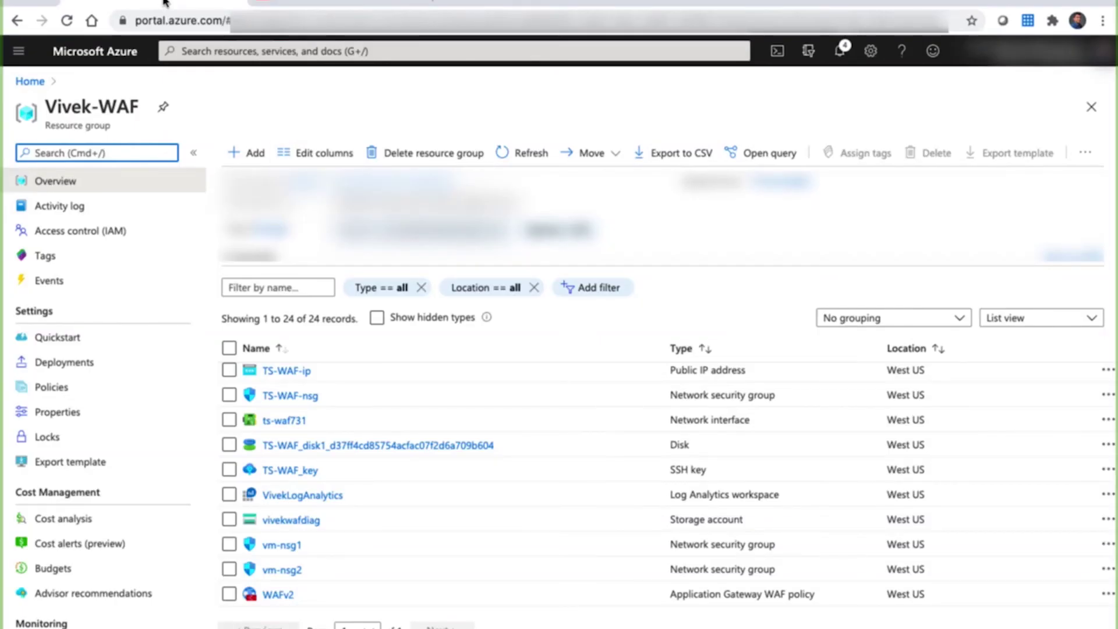
{"action": "left_click", "coordinate": [27, 82]}
{"action": "left_click", "coordinate": [38, 553]}
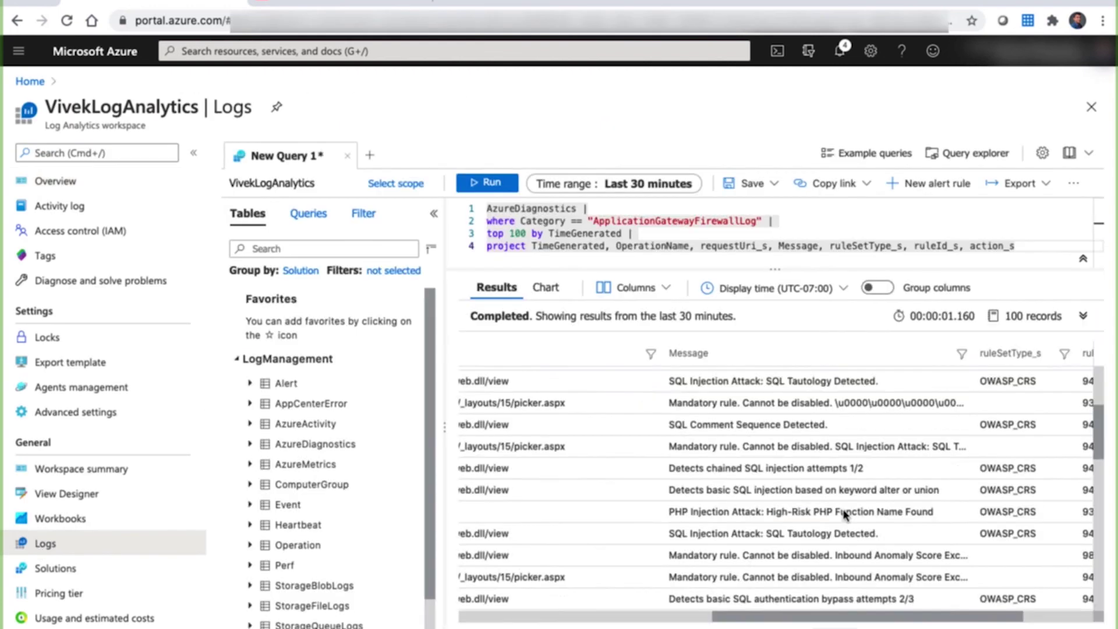
{"action": "scroll", "coordinate": [845, 514], "scroll_direction": "down", "scroll_amount": 5}
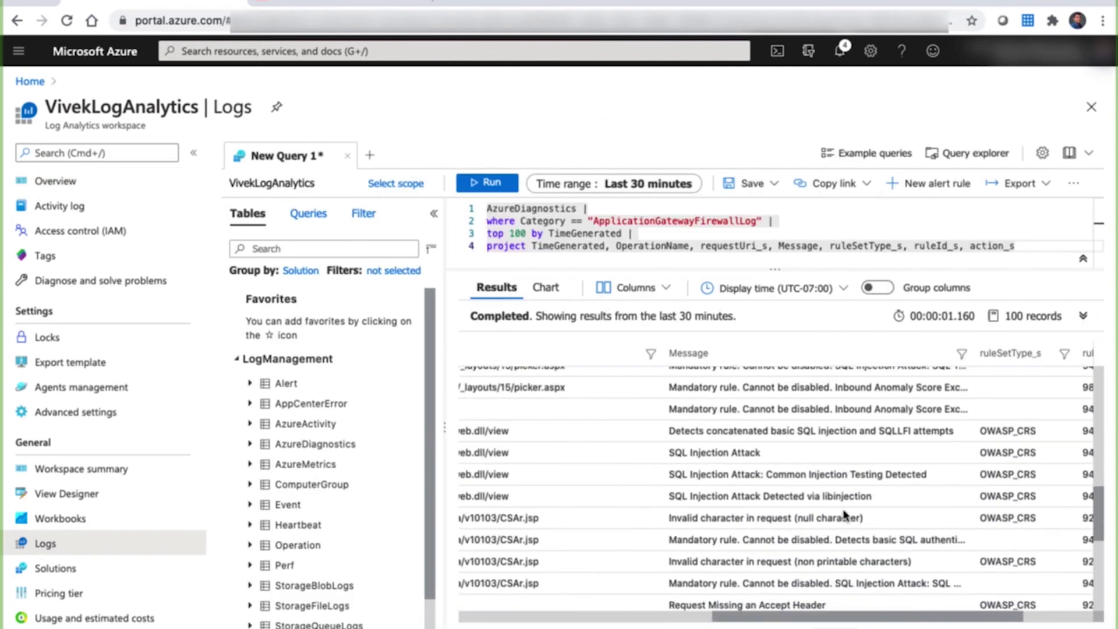
{"action": "scroll", "coordinate": [845, 515], "scroll_direction": "right", "scroll_amount": 3}
{"action": "scroll", "coordinate": [844, 514], "scroll_direction": "down", "scroll_amount": 5}
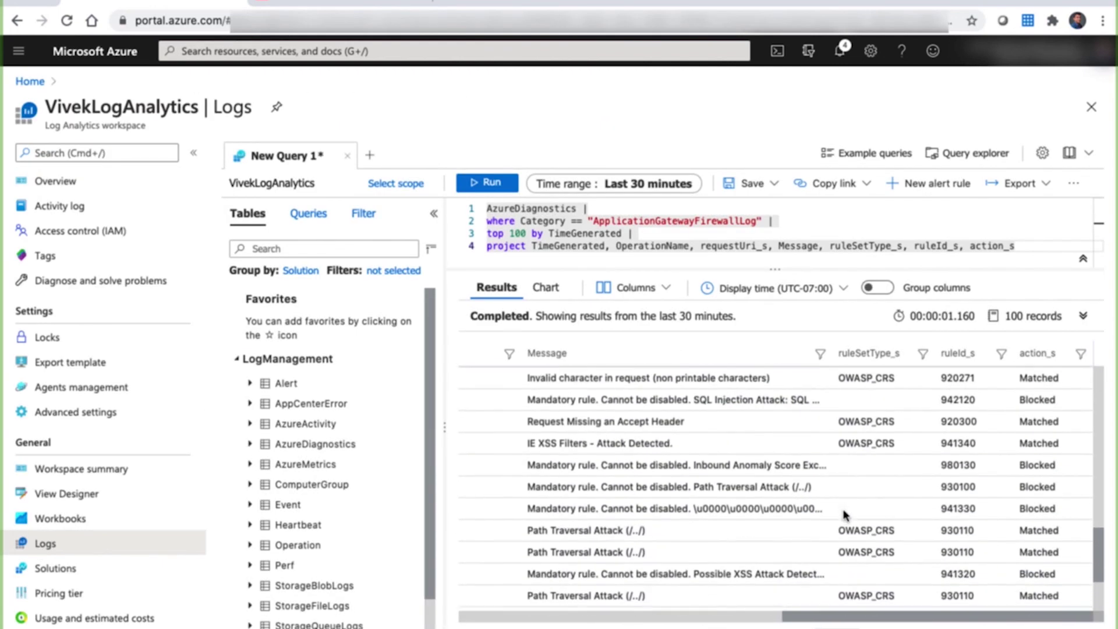
{"action": "scroll", "coordinate": [844, 510], "scroll_direction": "up", "scroll_amount": 10}
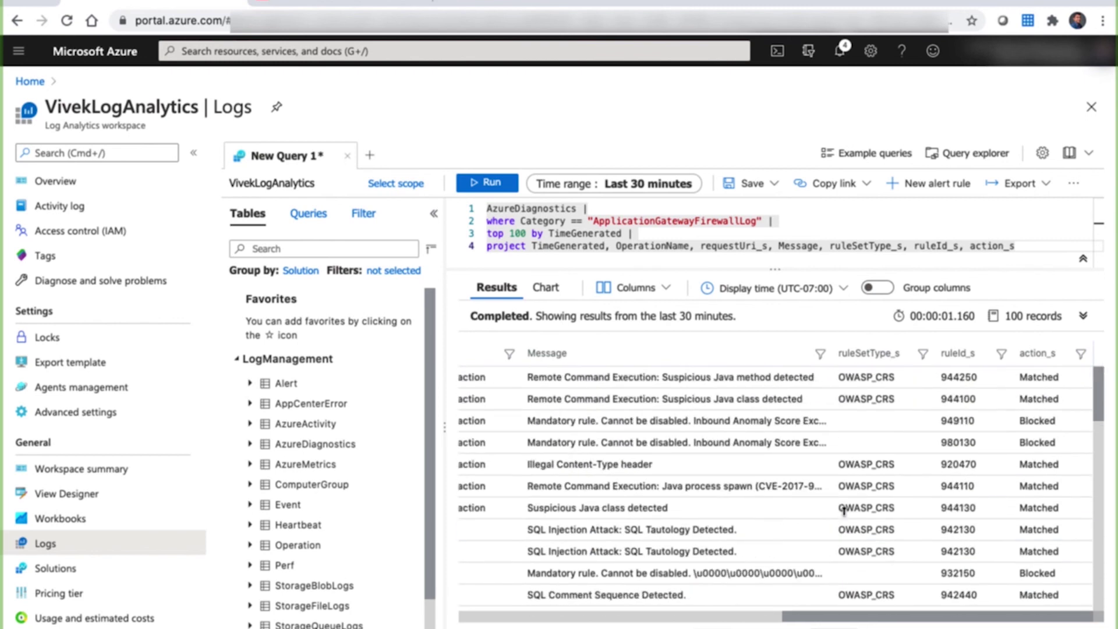
{"action": "left_click_drag", "start_coordinate": [827, 616], "coordinate": [452, 613]}
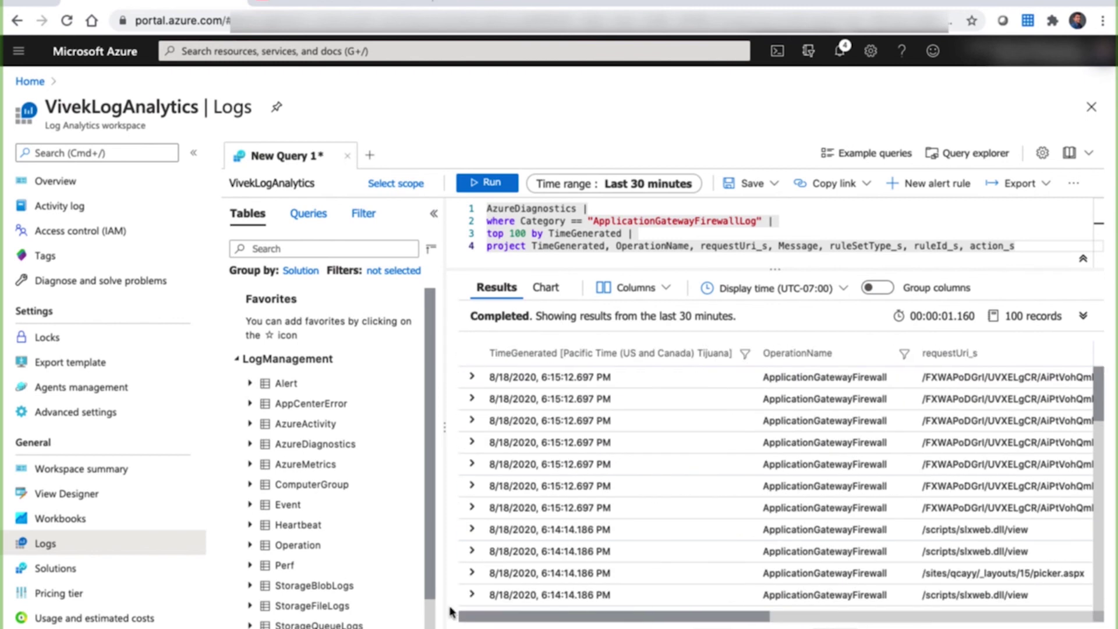
{"action": "left_click", "coordinate": [329, 2]}
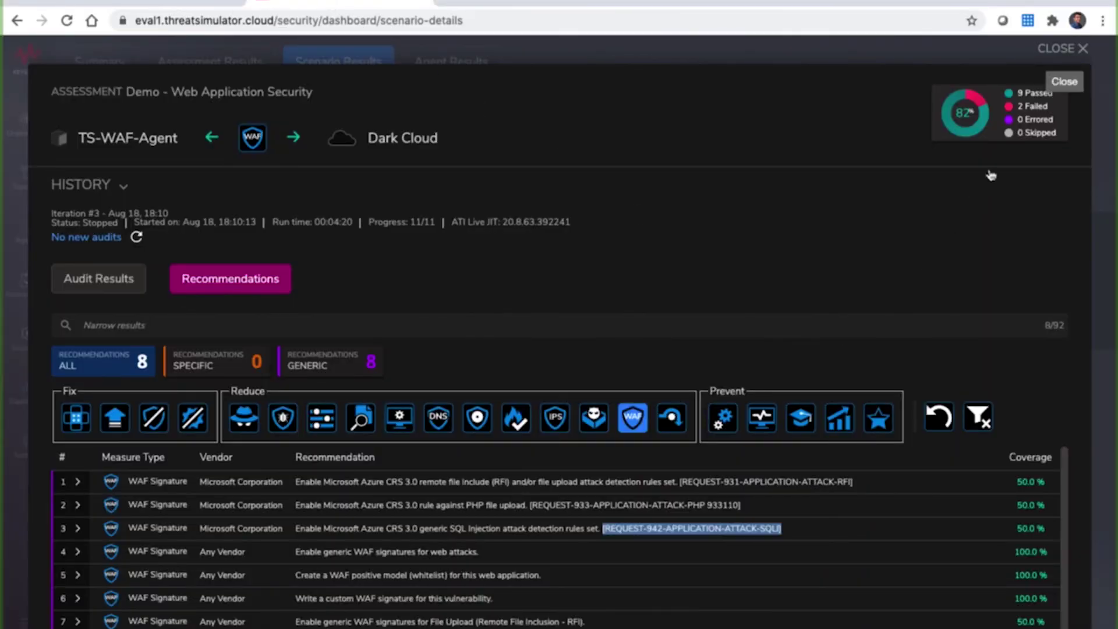
Step: Close the assessment details and open the run's dark_agent_audit.pcap capture in Wireshark
{"action": "left_click", "coordinate": [1068, 55]}
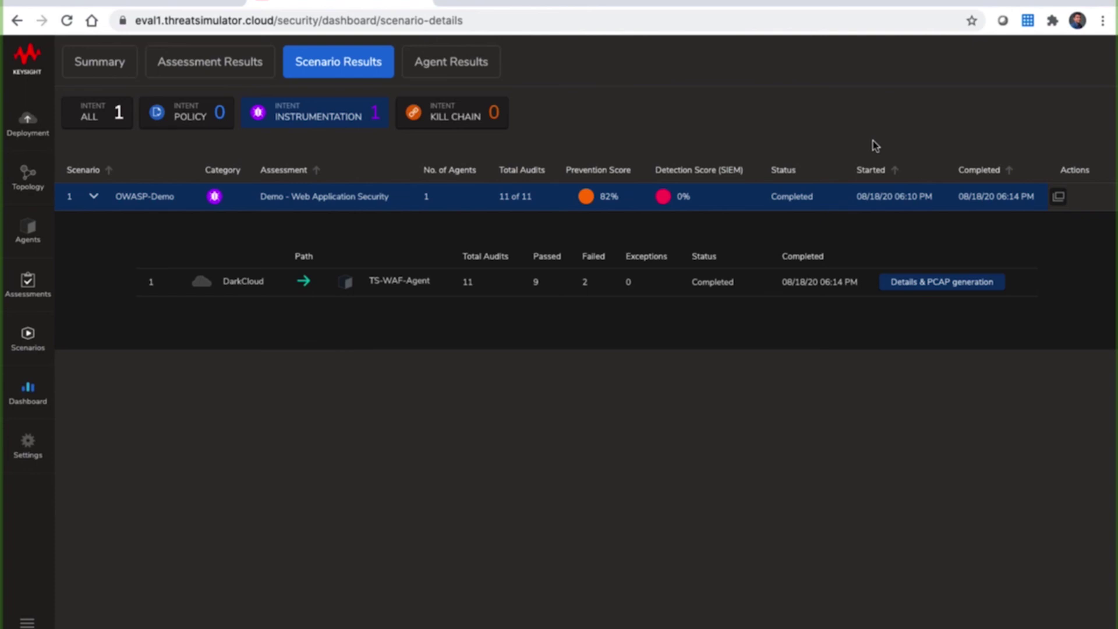
{"action": "left_click", "coordinate": [933, 283]}
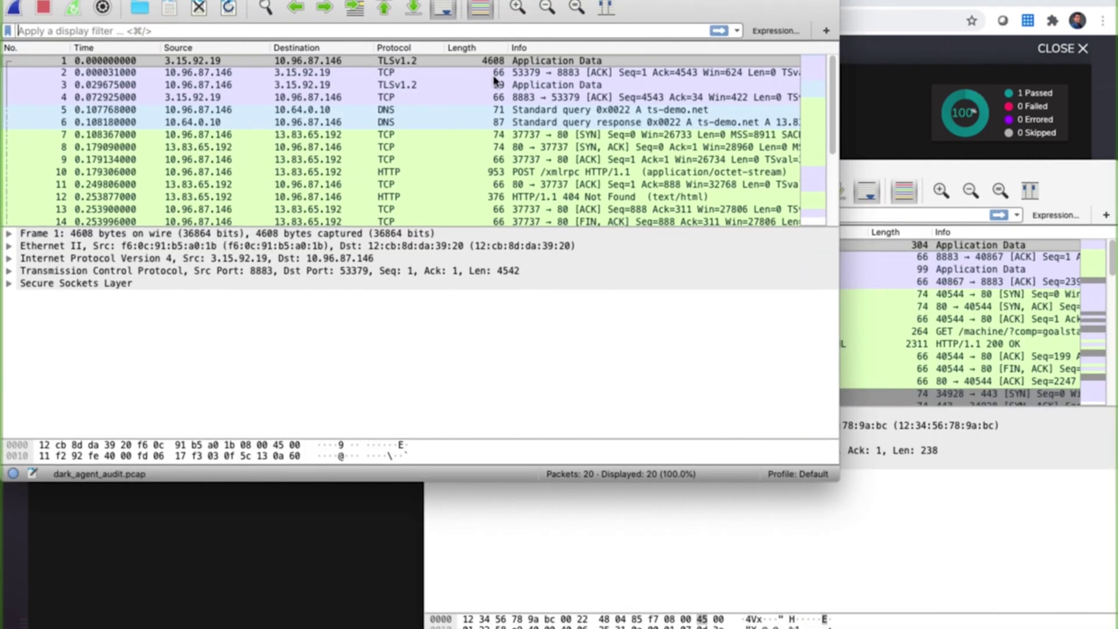
Step: Filter the capture to tcp.stream eq 1
{"action": "left_click", "coordinate": [495, 73]}
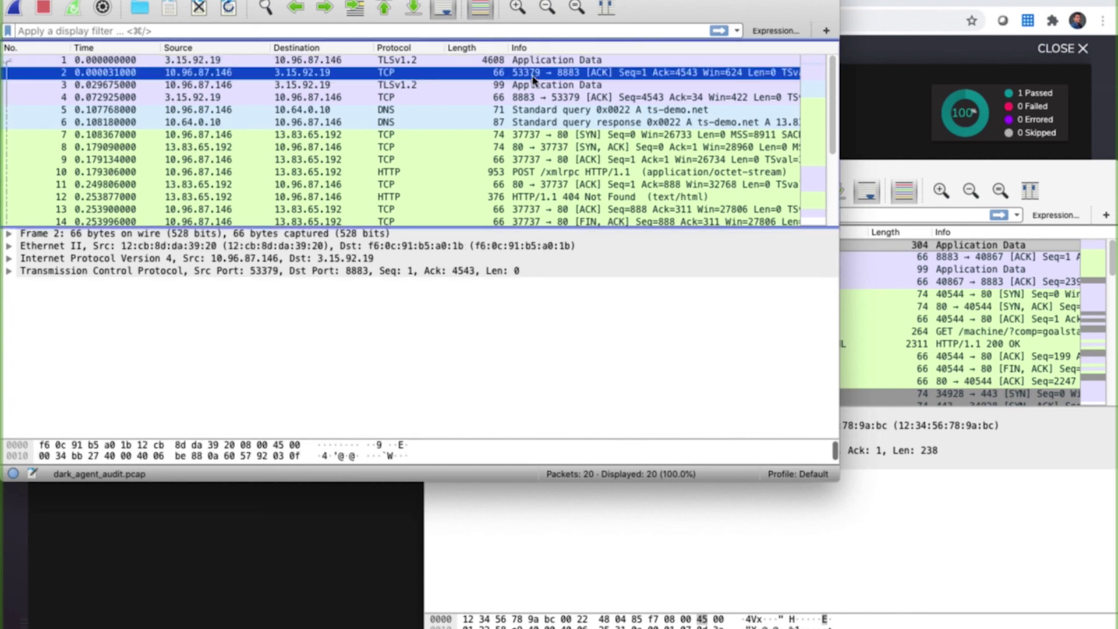
{"action": "type", "text": "tcp.st"}
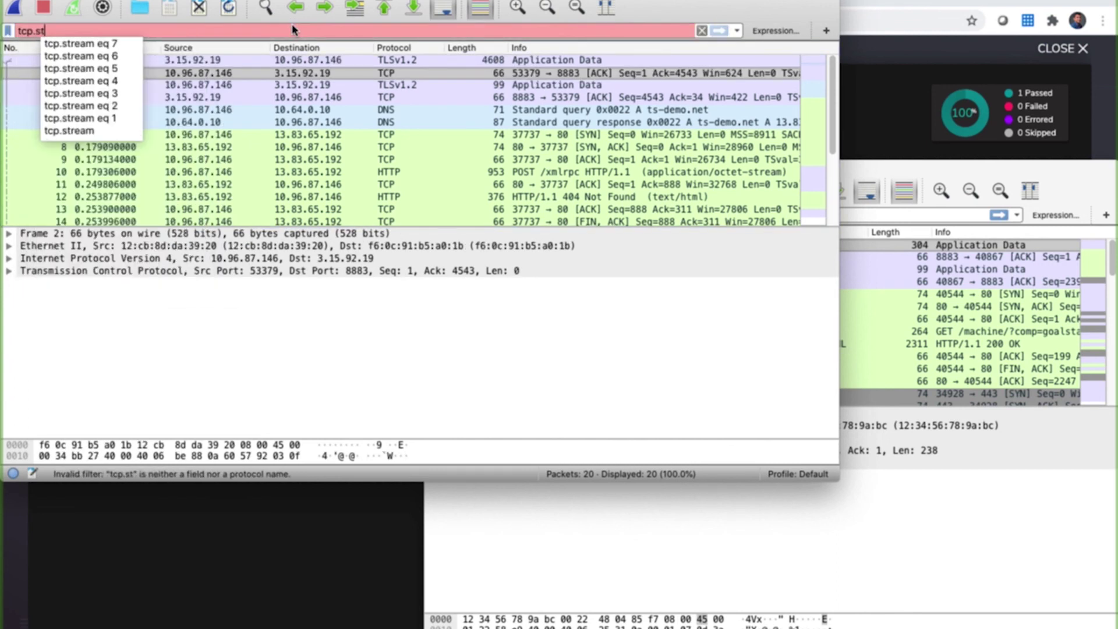
{"action": "type", "text": "ream eq 1"}
{"action": "key", "text": "Return"}
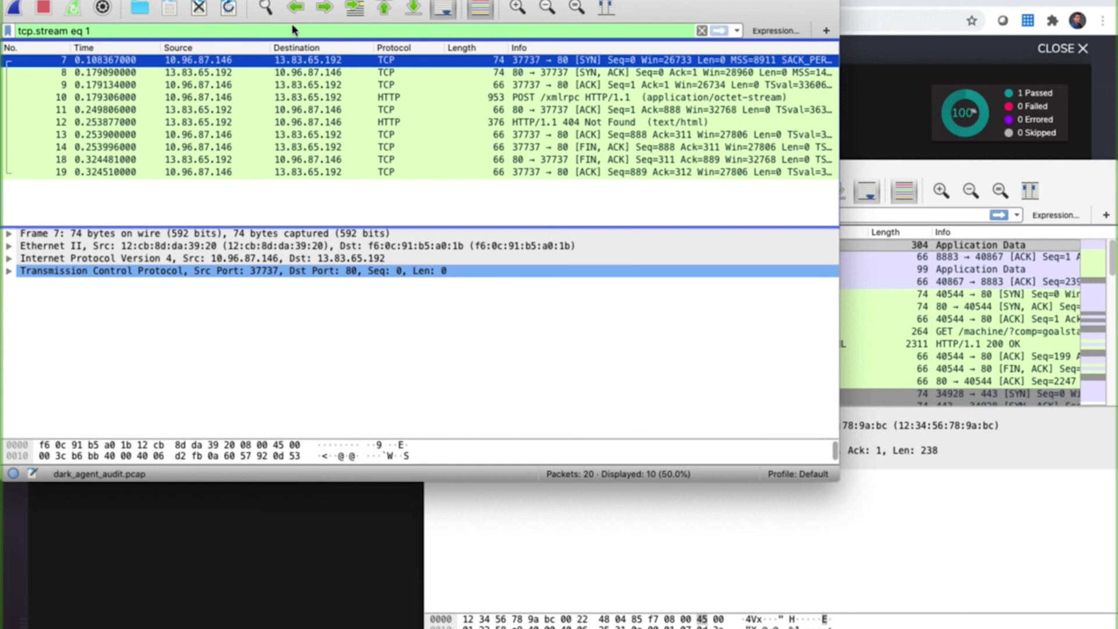
Step: Follow the HTTP stream of the POST /xmlrpc packet to show its 404 Not Found response
{"action": "left_click", "coordinate": [487, 99]}
{"action": "right_click", "coordinate": [487, 103]}
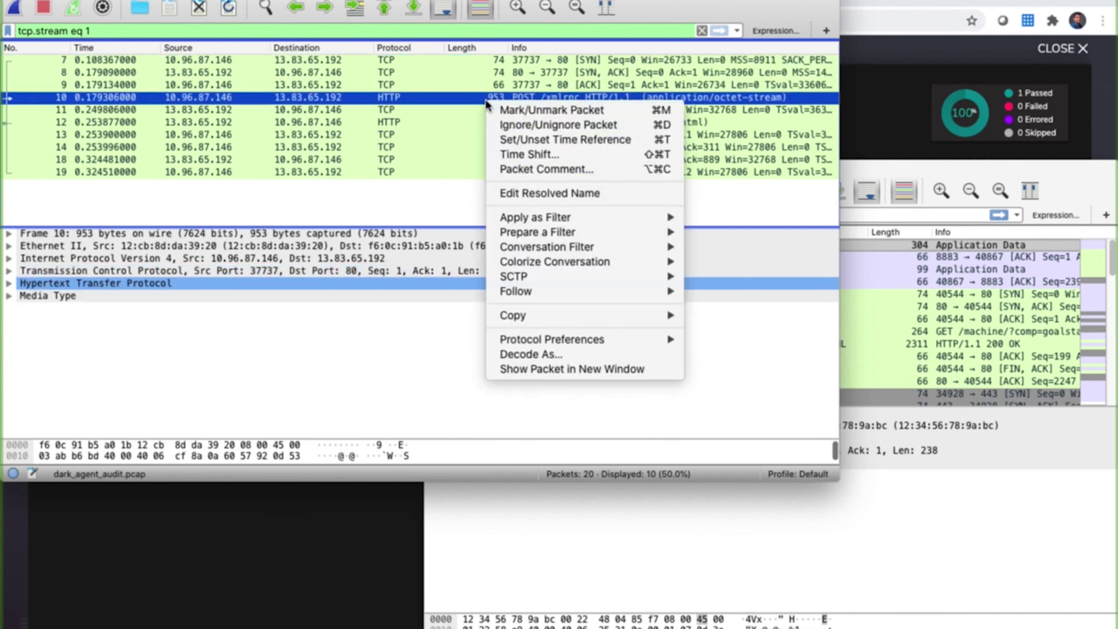
{"action": "mouse_move", "coordinate": [516, 291]}
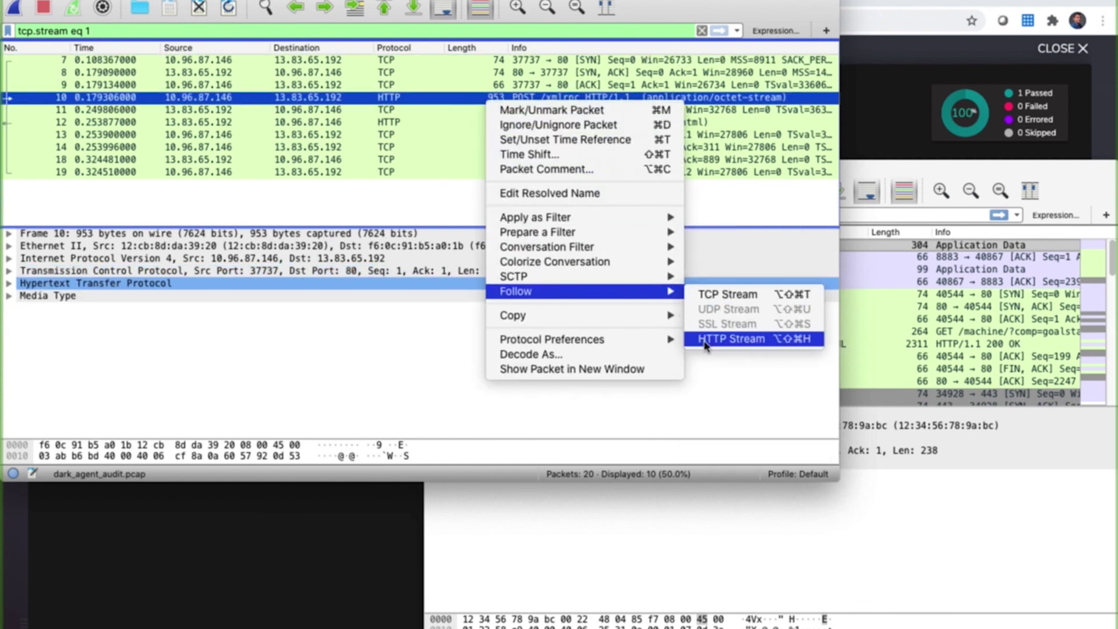
{"action": "left_click", "coordinate": [732, 339]}
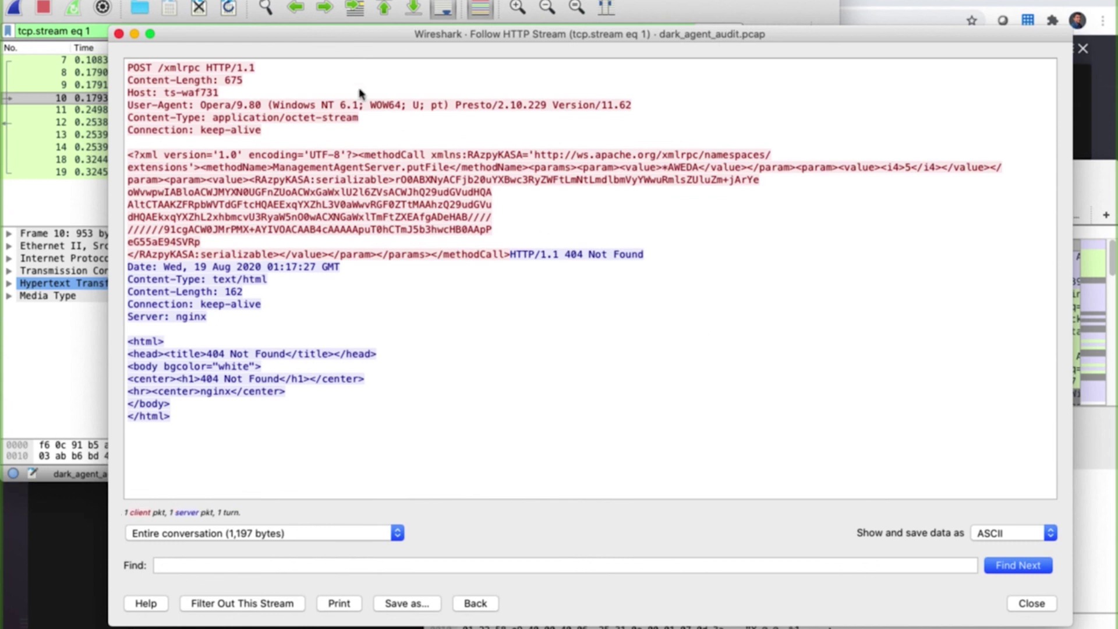
{"action": "left_click_drag", "start_coordinate": [283, 38], "coordinate": [175, 0]}
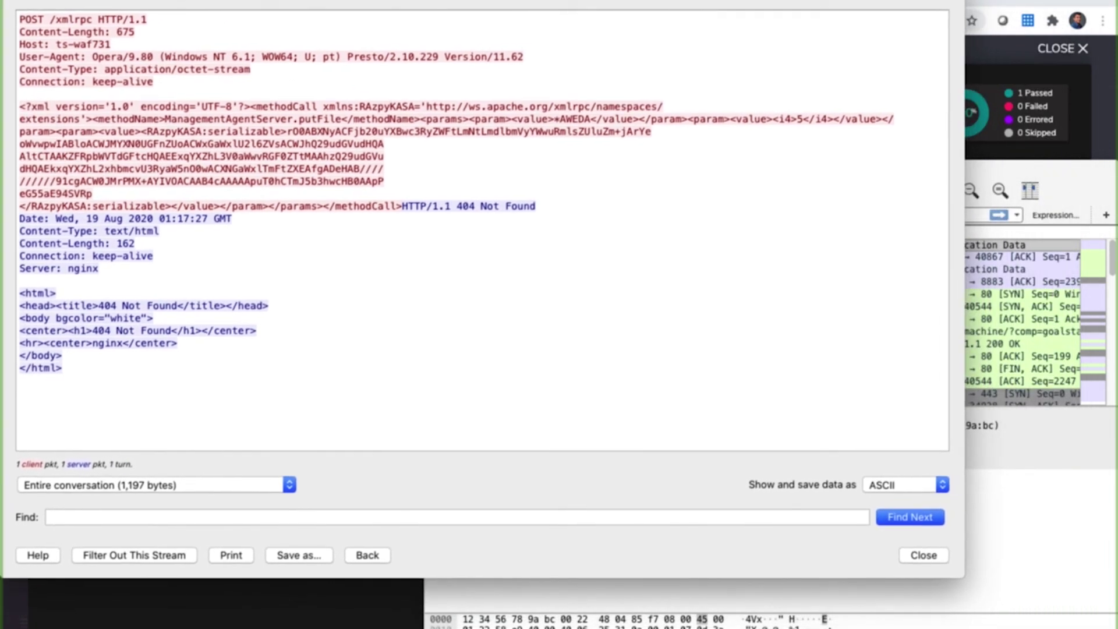